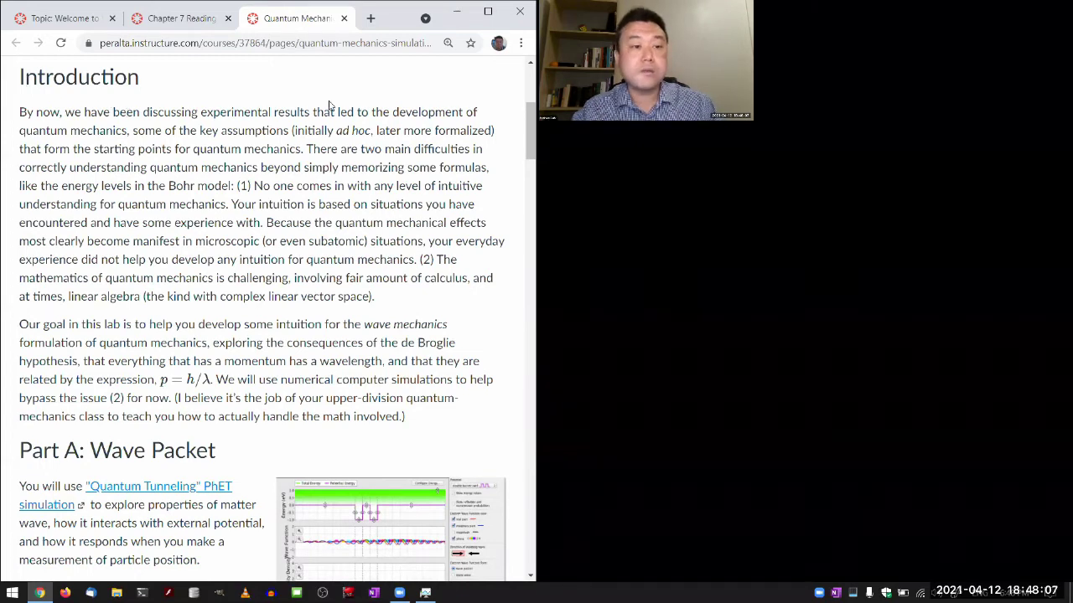
- Scroll the Canvas page to Part A: Wave Packet and open the Quantum Tunneling simulation link in a new tab
{"action": "left_click_drag", "start_coordinate": [335, 132], "coordinate": [368, 132]}
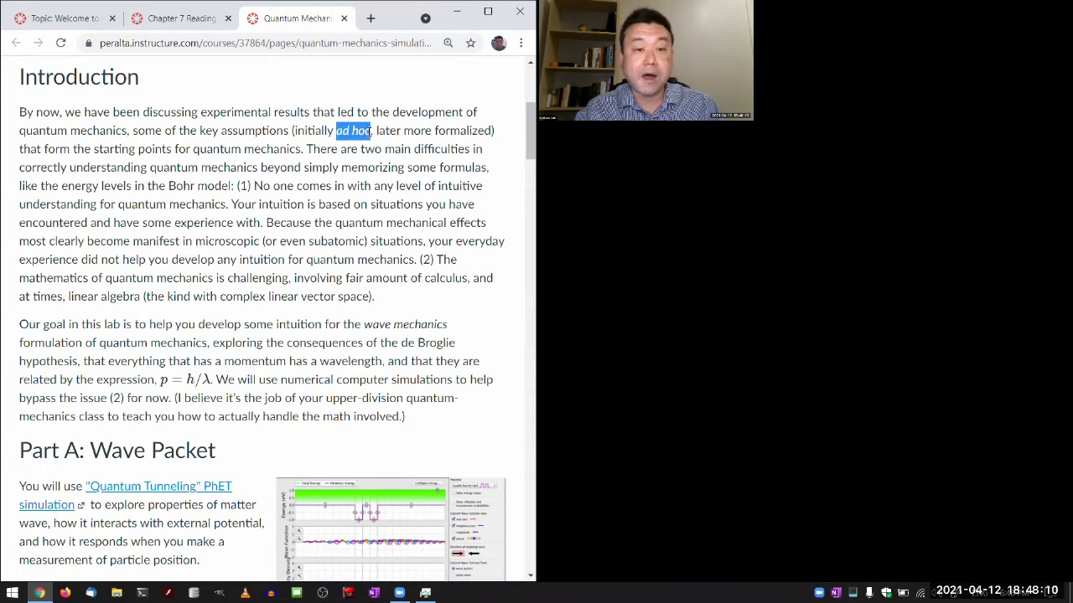
{"action": "left_click", "coordinate": [305, 240]}
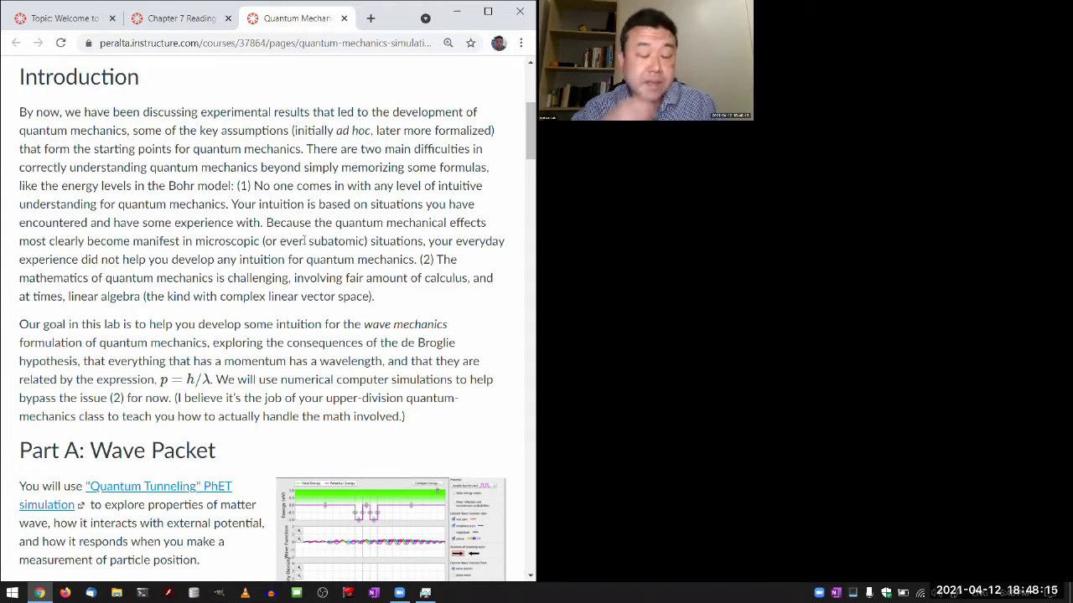
{"action": "scroll", "coordinate": [305, 241], "scroll_direction": "down", "scroll_amount": 3}
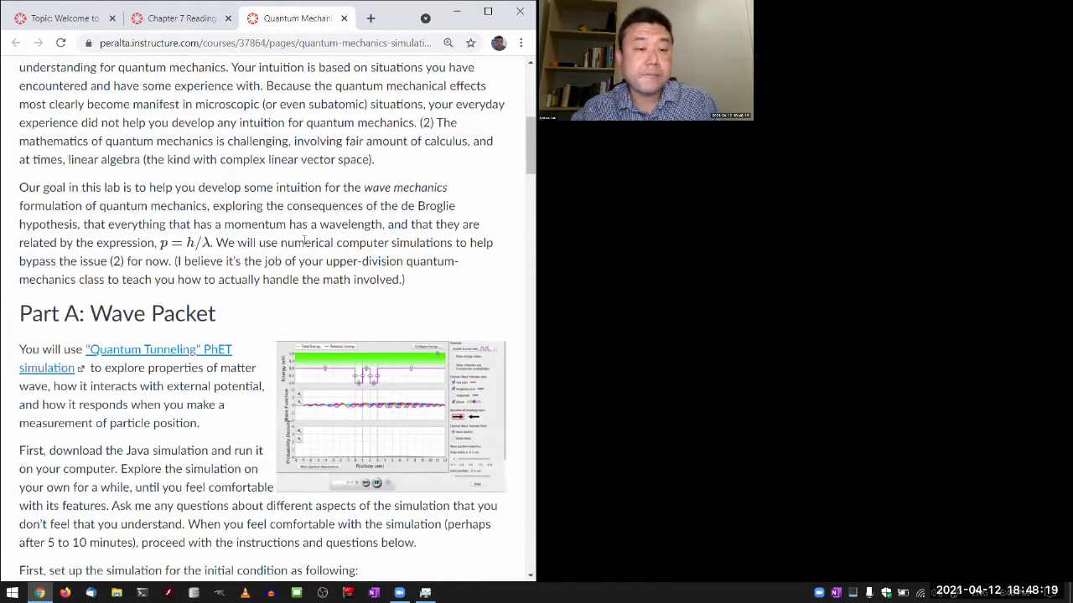
{"action": "scroll", "coordinate": [304, 241], "scroll_direction": "down", "scroll_amount": 1}
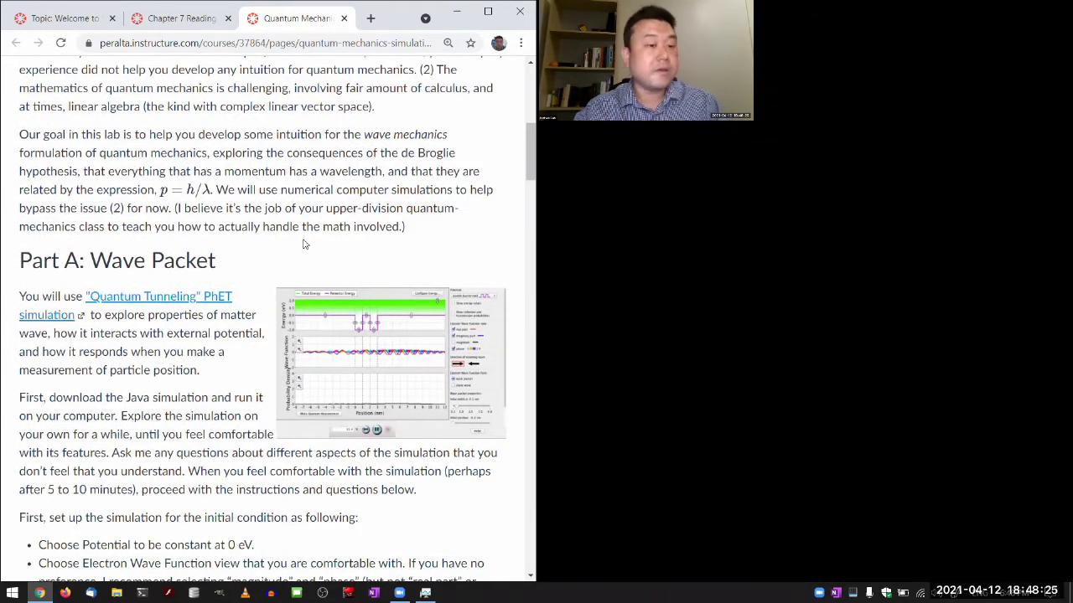
{"action": "scroll", "coordinate": [304, 243], "scroll_direction": "down", "scroll_amount": 1}
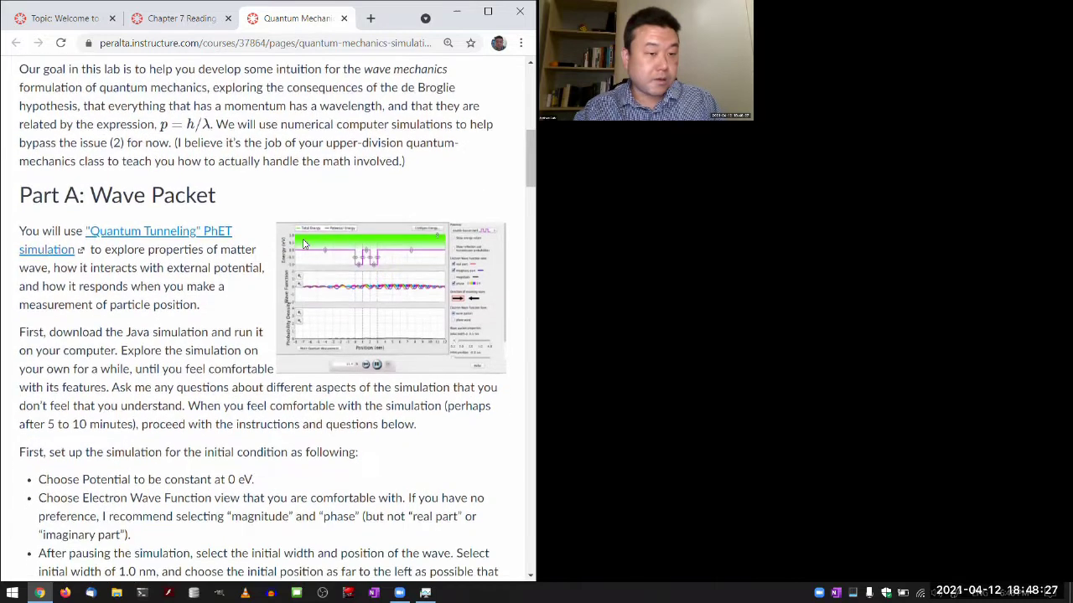
{"action": "scroll", "coordinate": [304, 244], "scroll_direction": "down", "scroll_amount": 2}
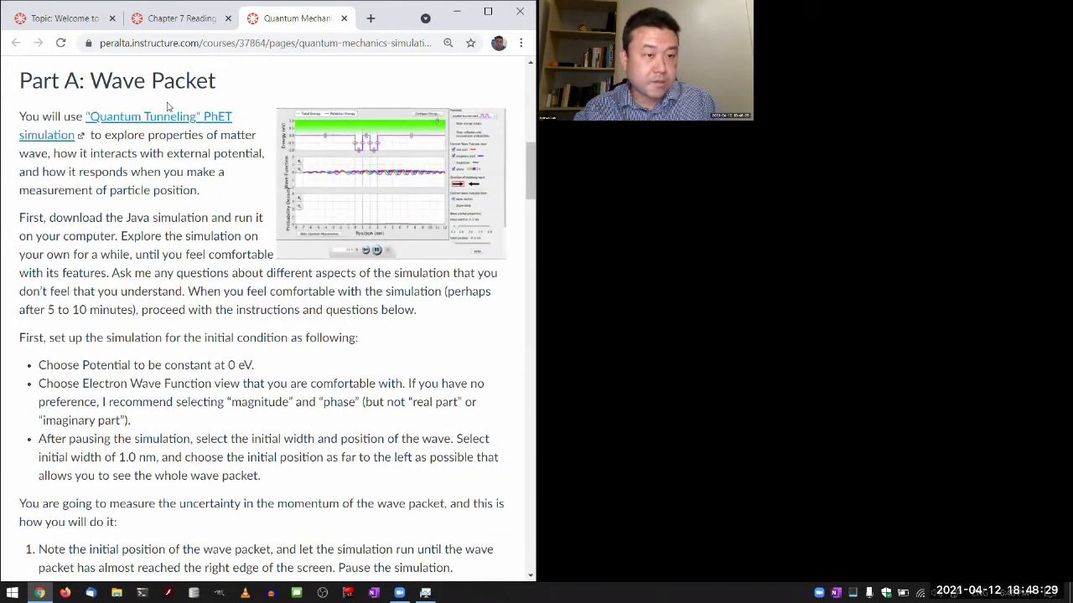
{"action": "left_click", "coordinate": [168, 119]}
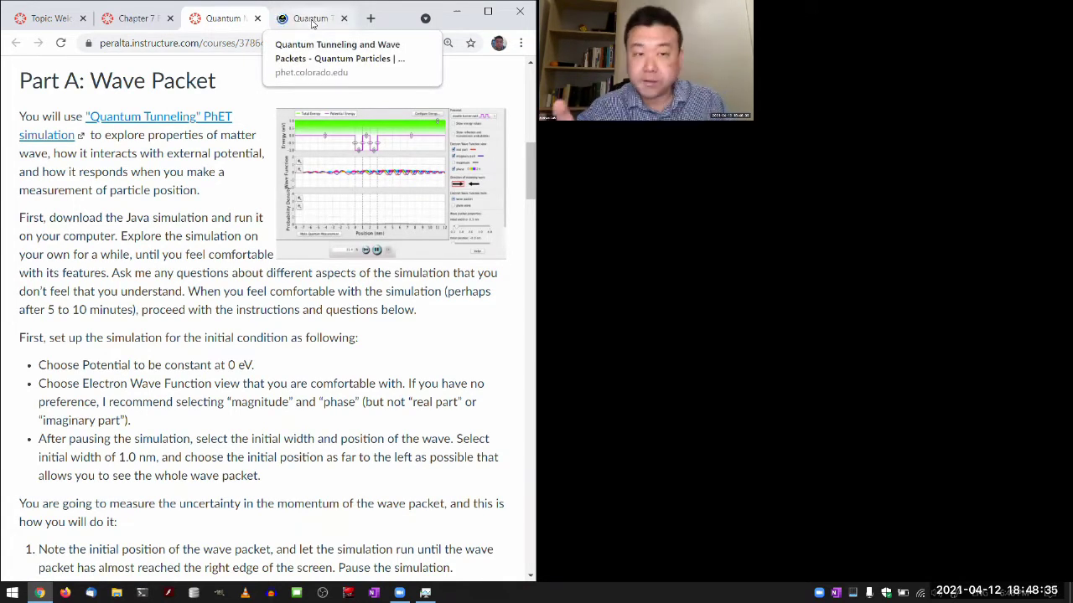
- View the new PhET simulation tab, then close it to return to the Canvas lab page
{"action": "left_click", "coordinate": [311, 20]}
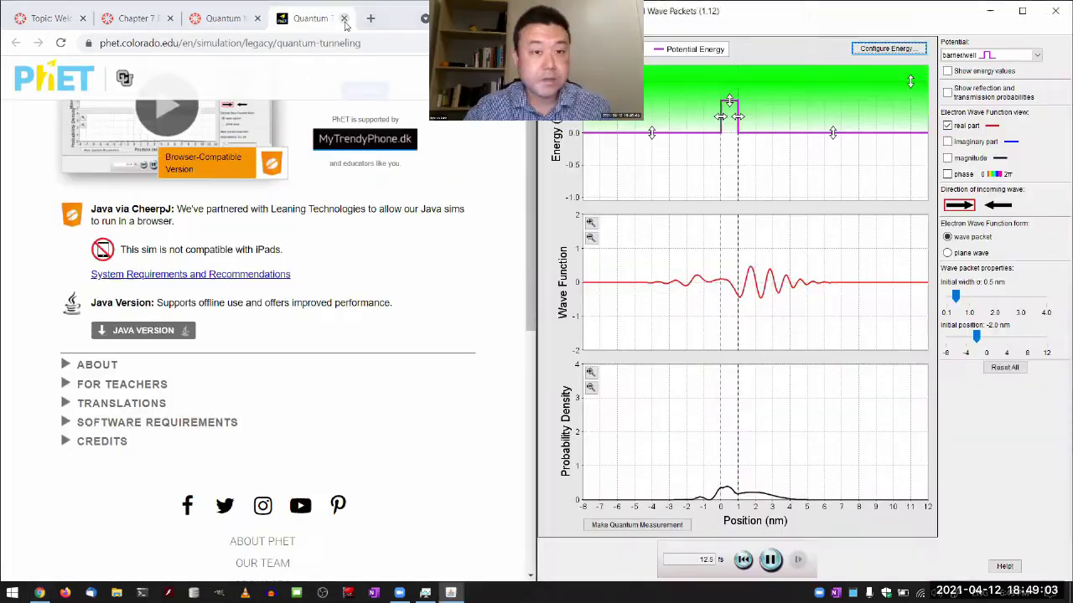
{"action": "left_click", "coordinate": [344, 19]}
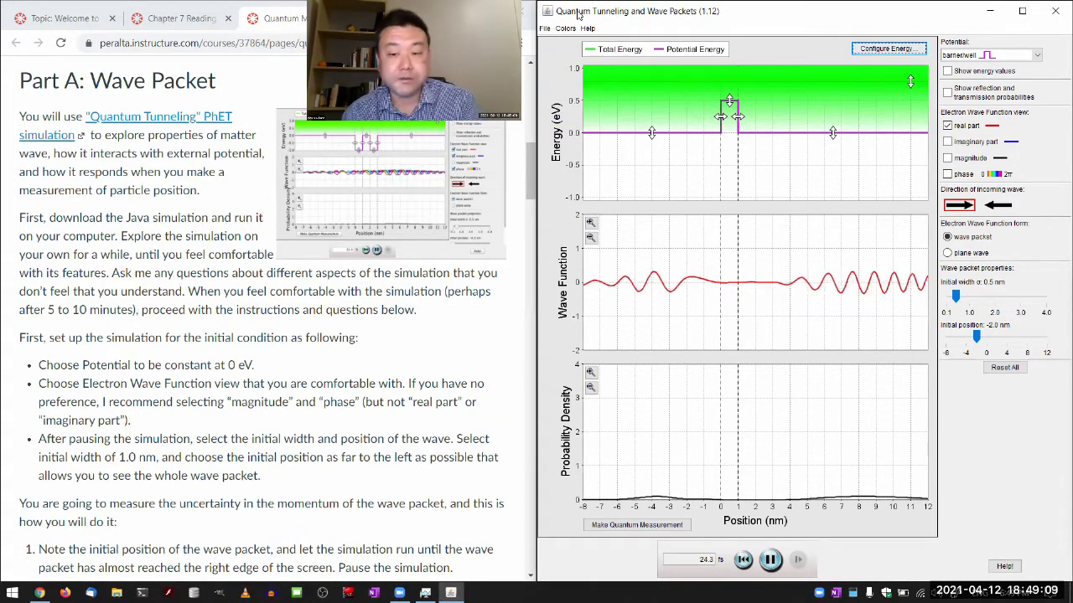
- Reset All so the 0.5 nm wave packet sits at −2.0 nm at 0.0 fs
{"action": "left_click", "coordinate": [1004, 367]}
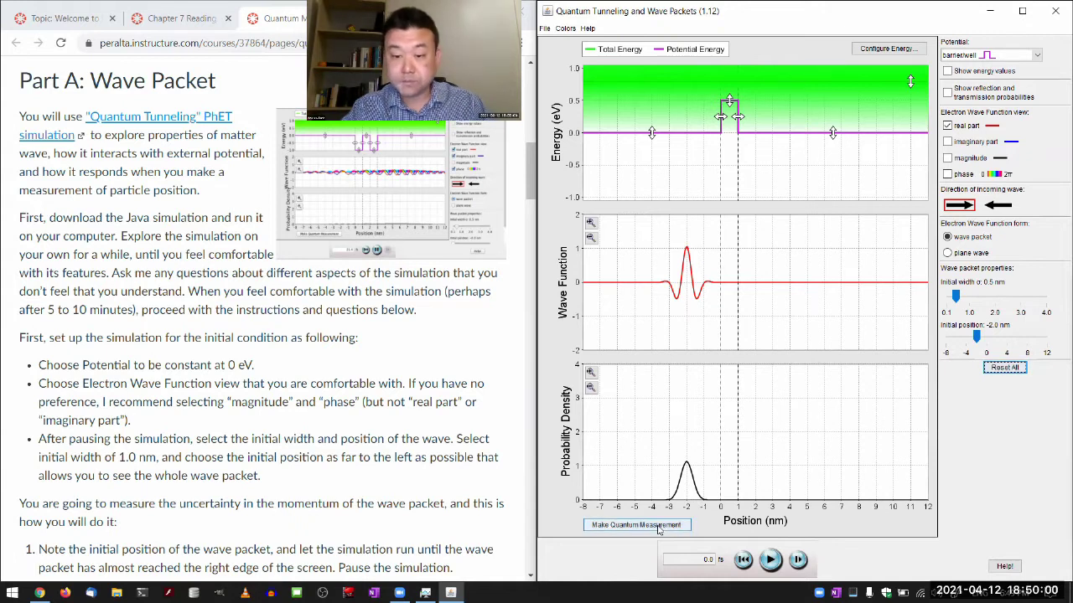
- Measure the packet's position three times, resetting all settings after each collapse
{"action": "left_click", "coordinate": [659, 529]}
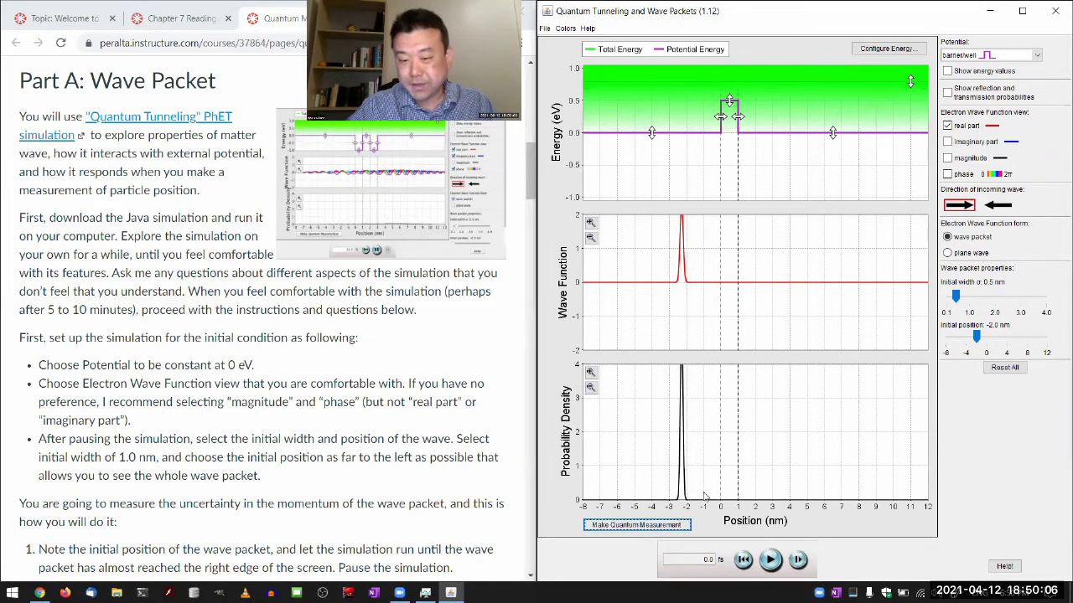
{"action": "left_click", "coordinate": [1012, 370]}
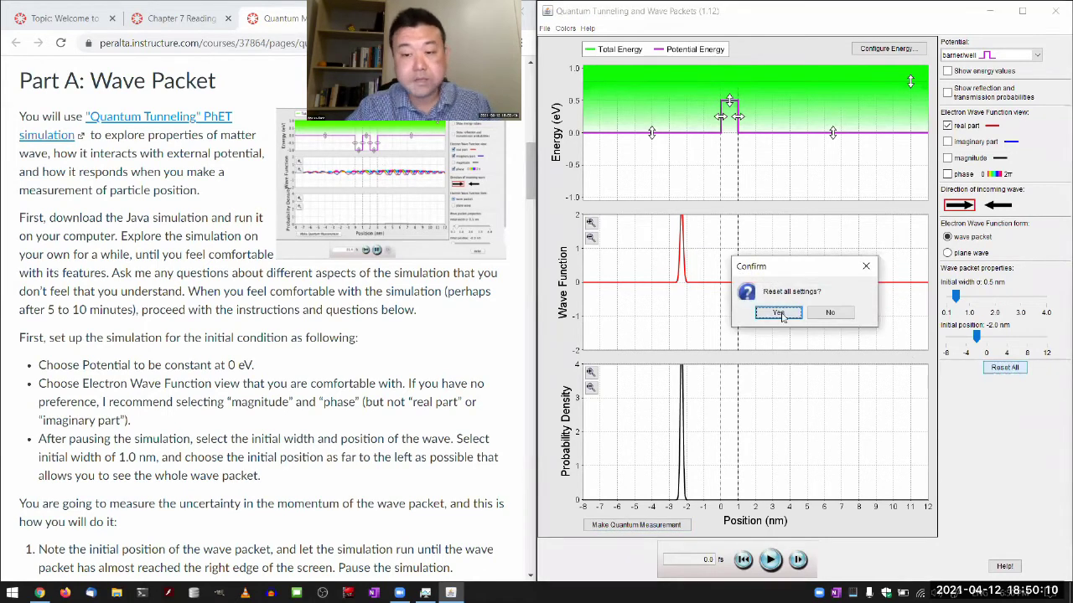
{"action": "left_click", "coordinate": [784, 308]}
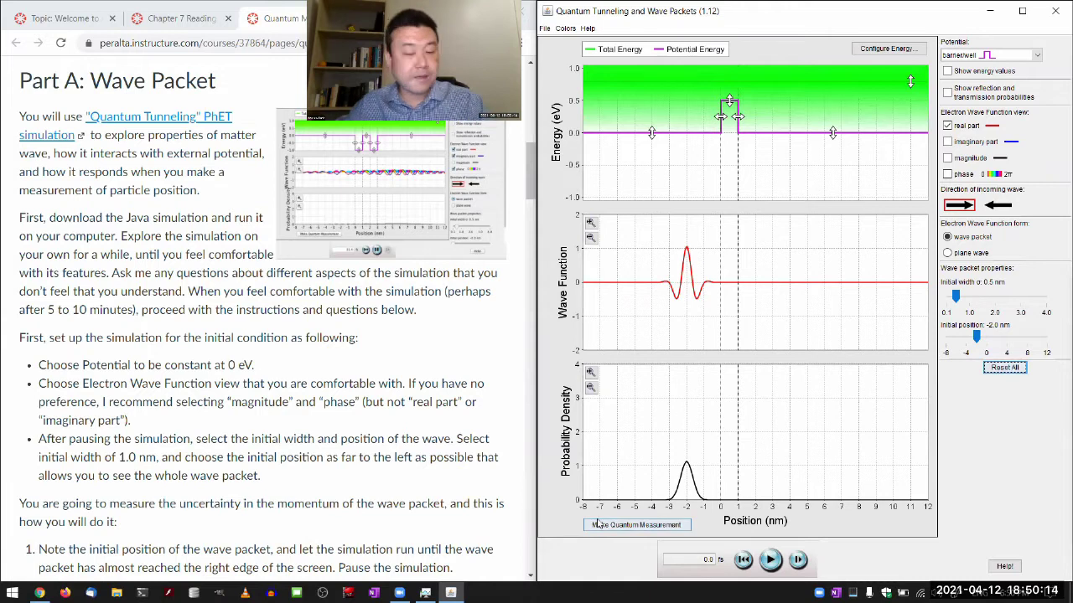
{"action": "left_click", "coordinate": [671, 527]}
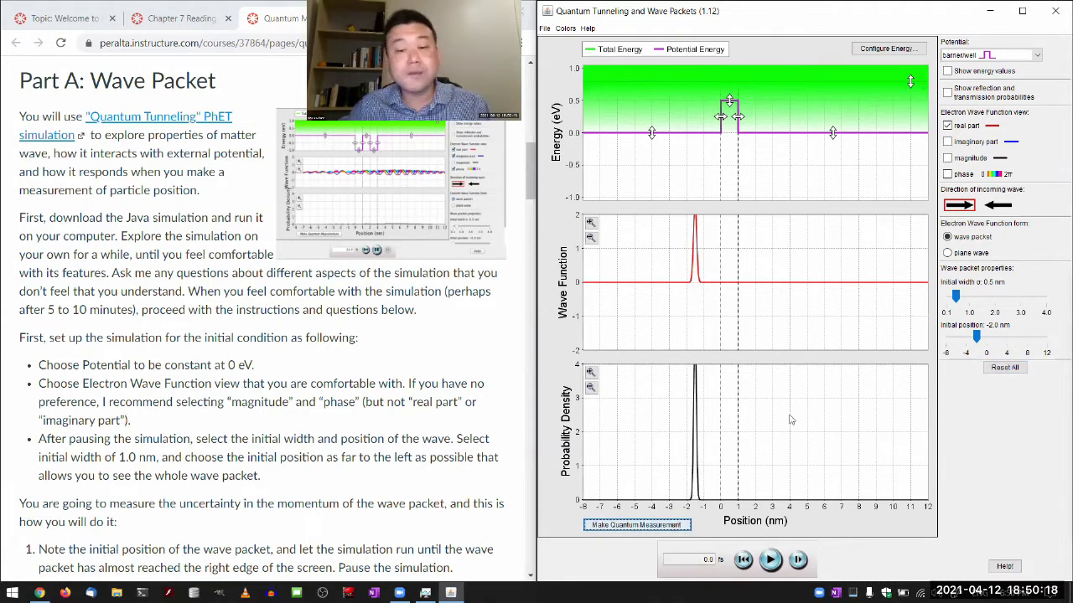
{"action": "left_click", "coordinate": [1003, 368]}
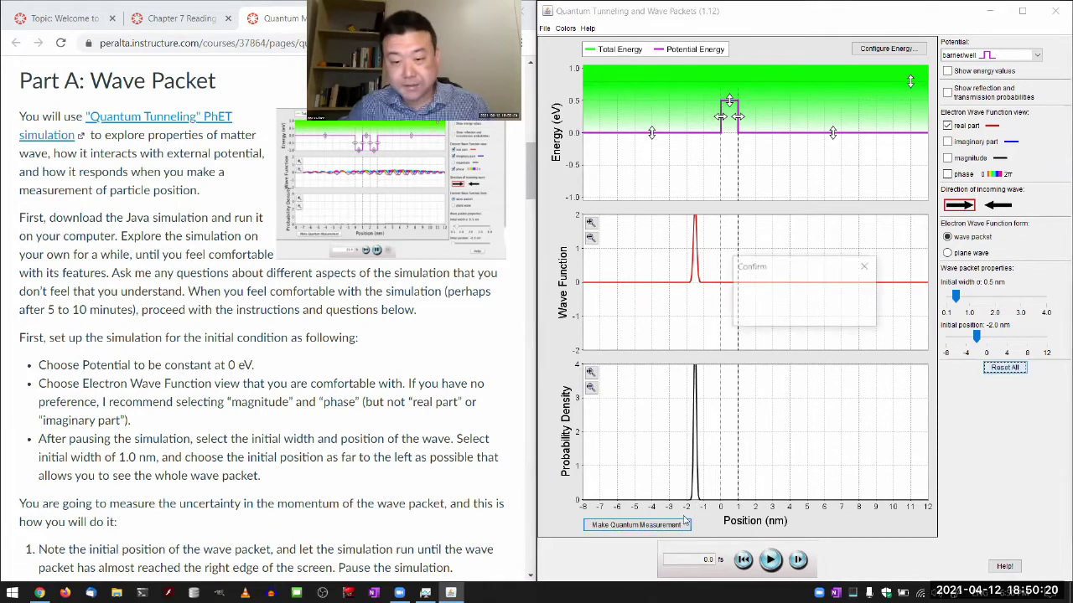
{"action": "left_click", "coordinate": [779, 311]}
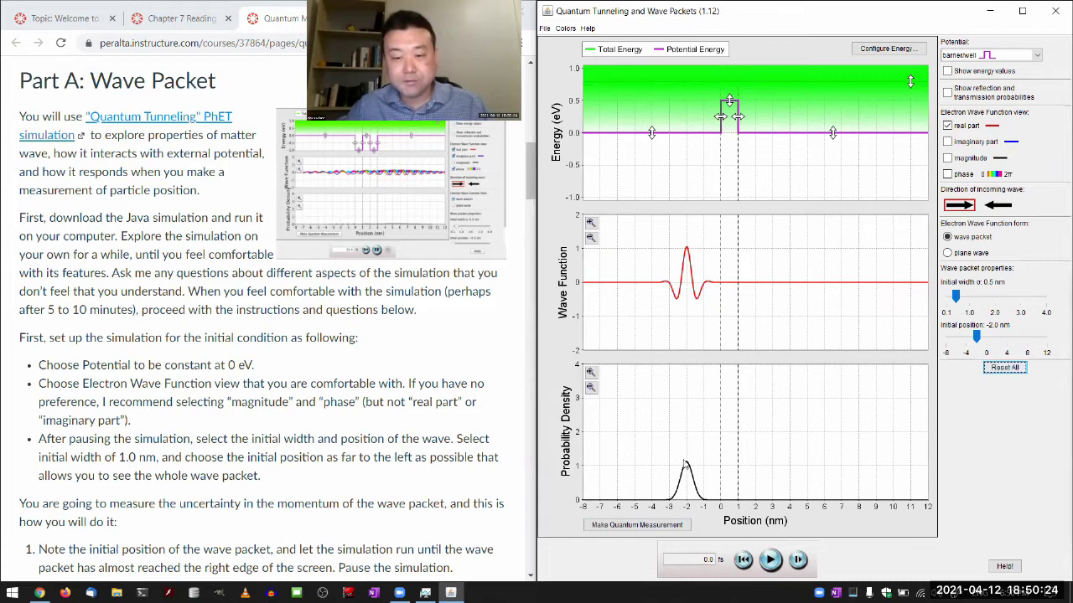
{"action": "left_click", "coordinate": [649, 525]}
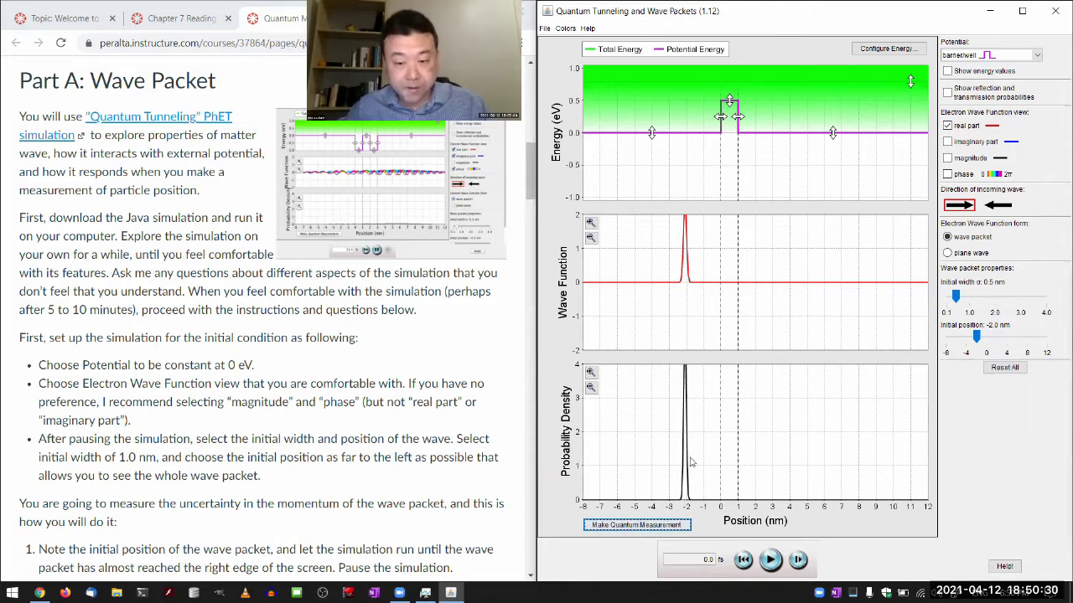
{"action": "left_click", "coordinate": [1004, 367]}
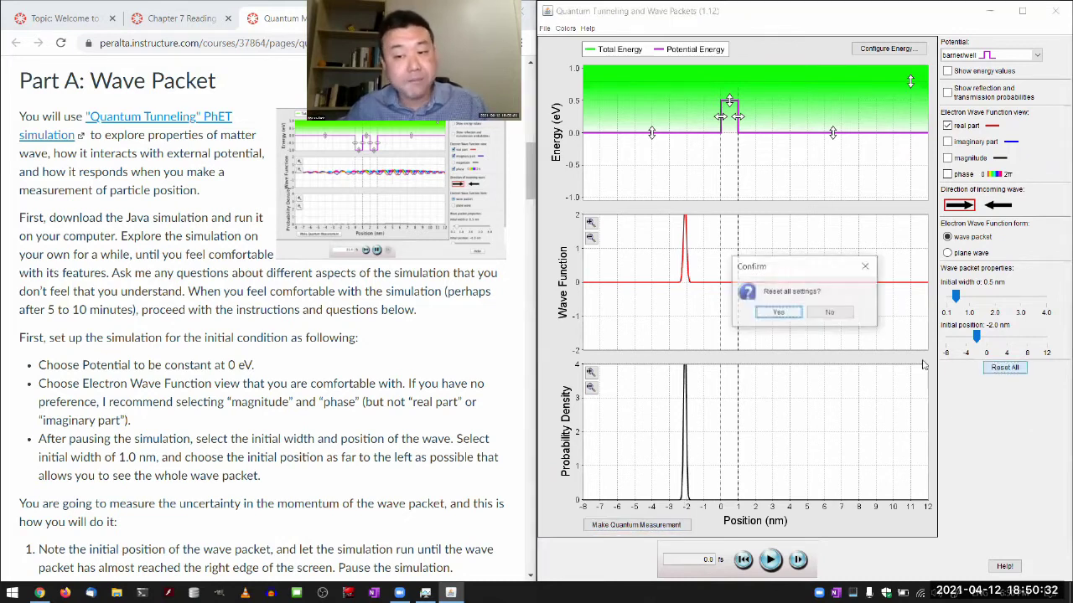
{"action": "left_click", "coordinate": [771, 314]}
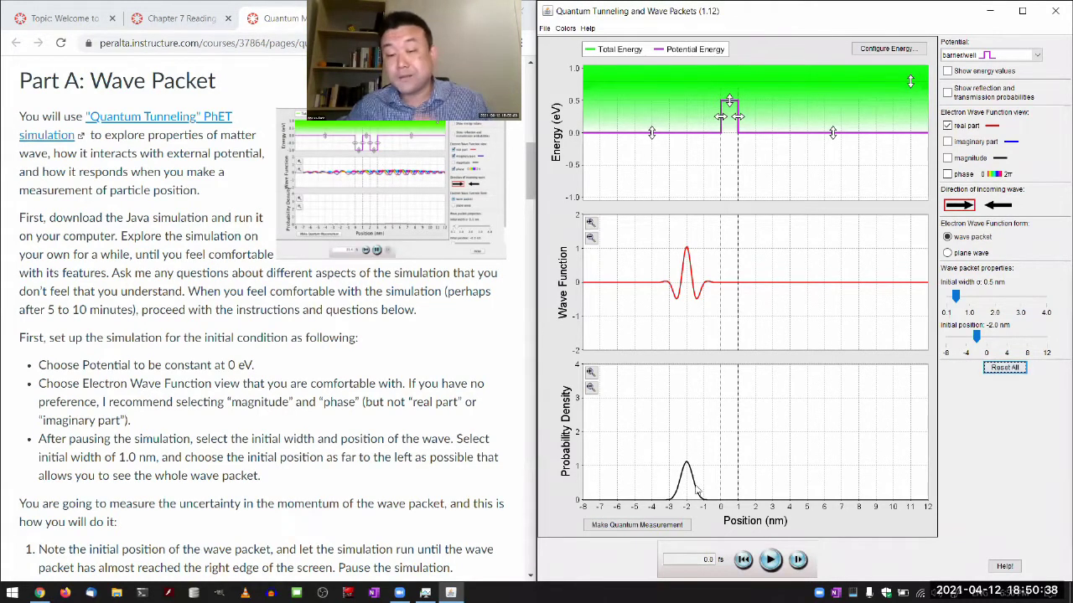
- Take two more position measurements, resetting after each, ending at 0.0 fs with the packet at −2.0 nm
{"action": "left_click", "coordinate": [674, 525]}
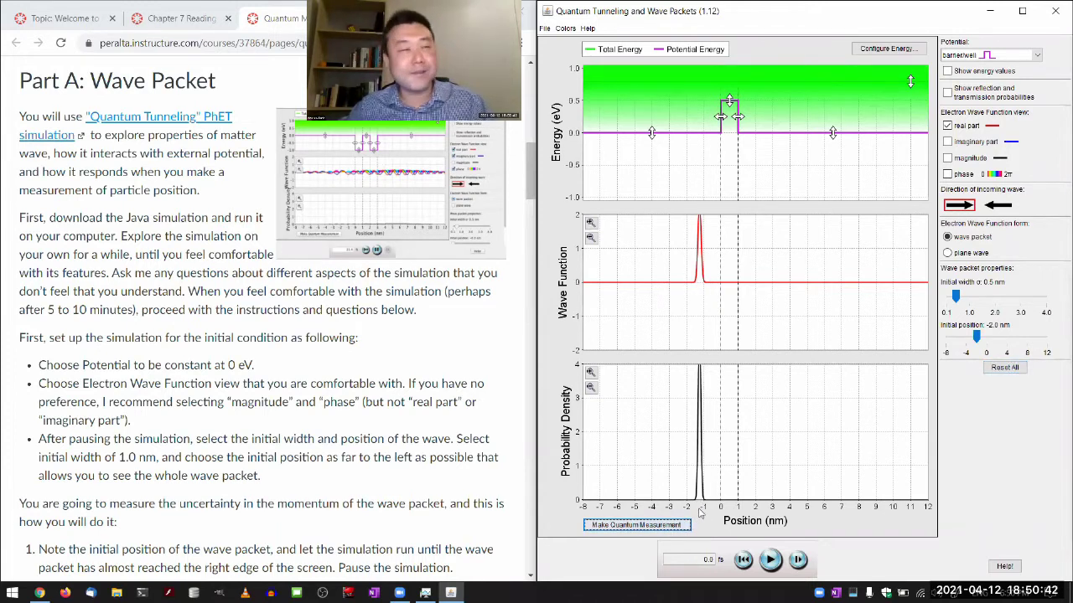
{"action": "left_click", "coordinate": [1006, 369]}
{"action": "left_click", "coordinate": [780, 312]}
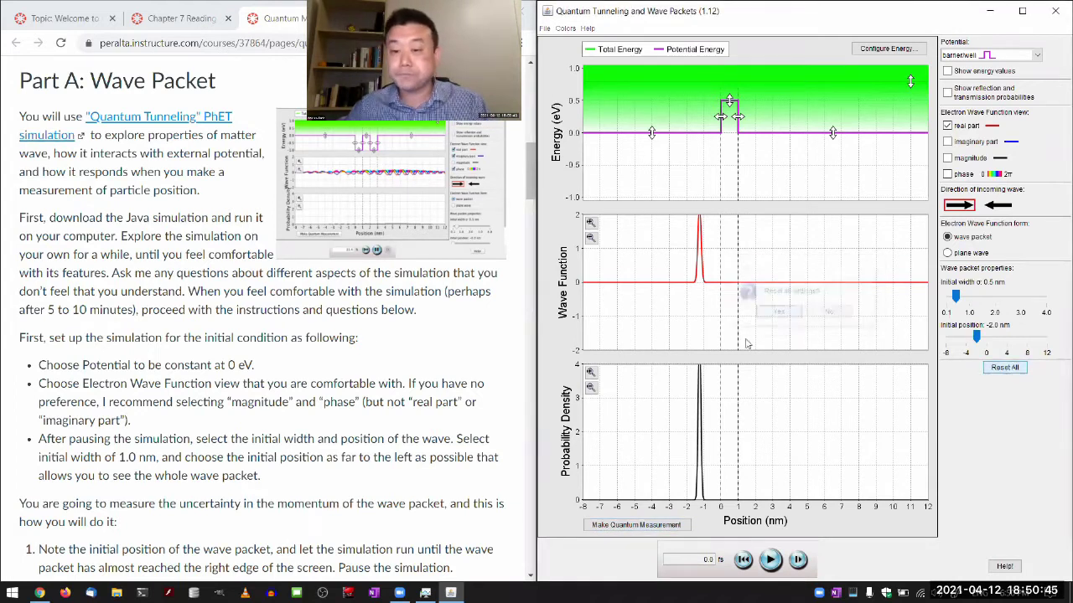
{"action": "left_click", "coordinate": [671, 526]}
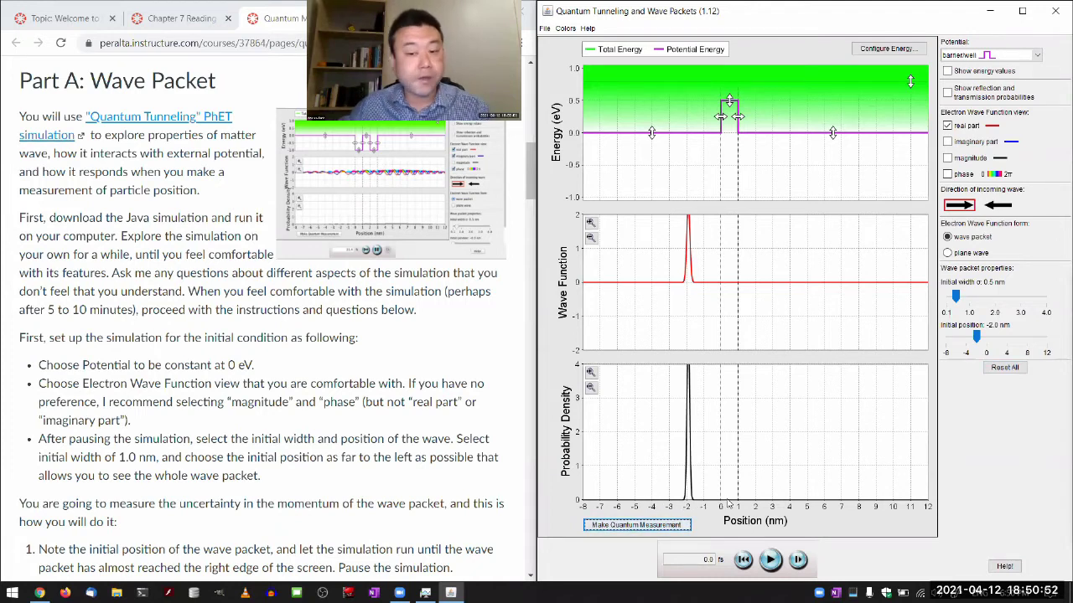
{"action": "left_click", "coordinate": [1005, 367]}
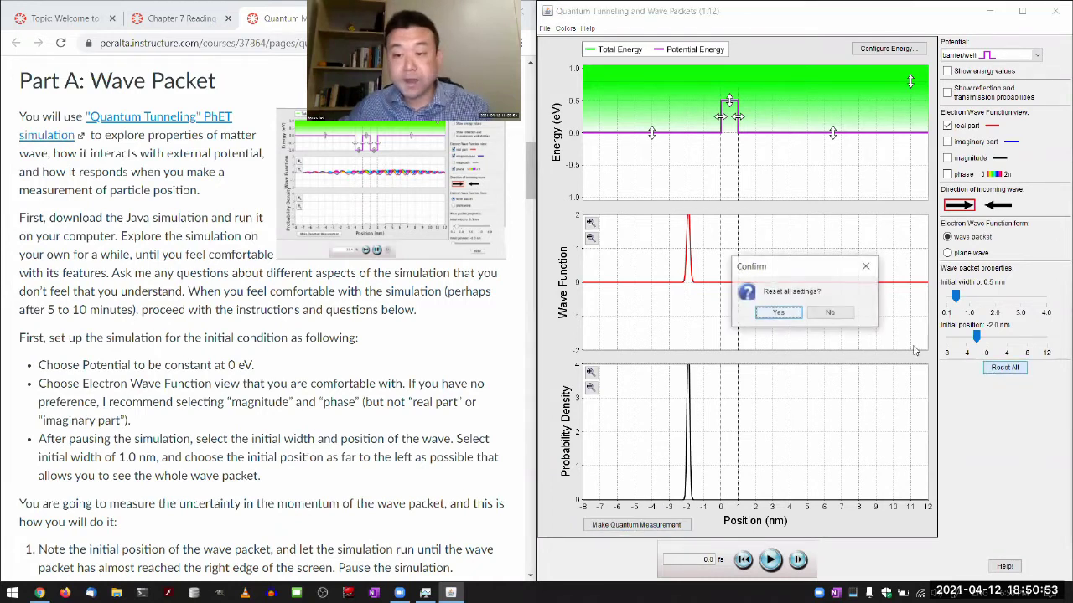
{"action": "left_click", "coordinate": [775, 313]}
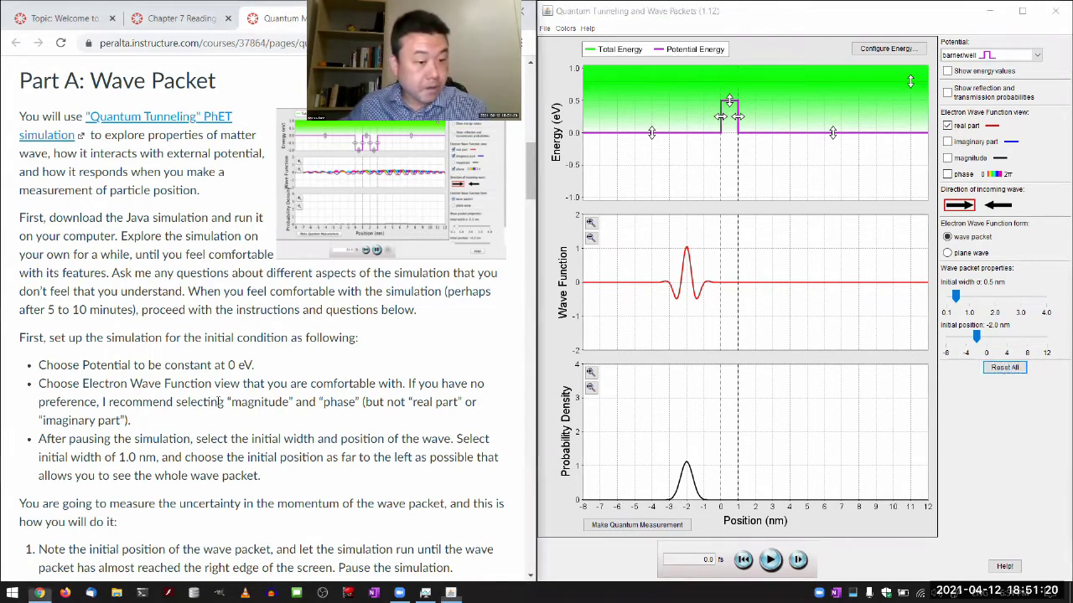
{"action": "left_click", "coordinate": [219, 403]}
{"action": "scroll", "coordinate": [219, 402], "scroll_direction": "down", "scroll_amount": 1}
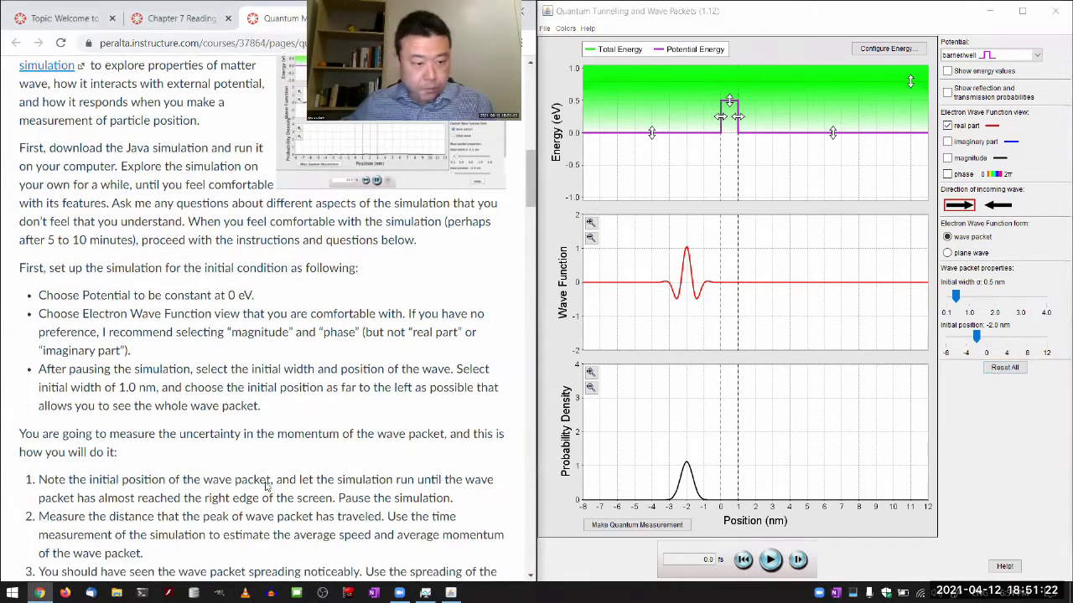
{"action": "scroll", "coordinate": [180, 433], "scroll_direction": "up", "scroll_amount": 1}
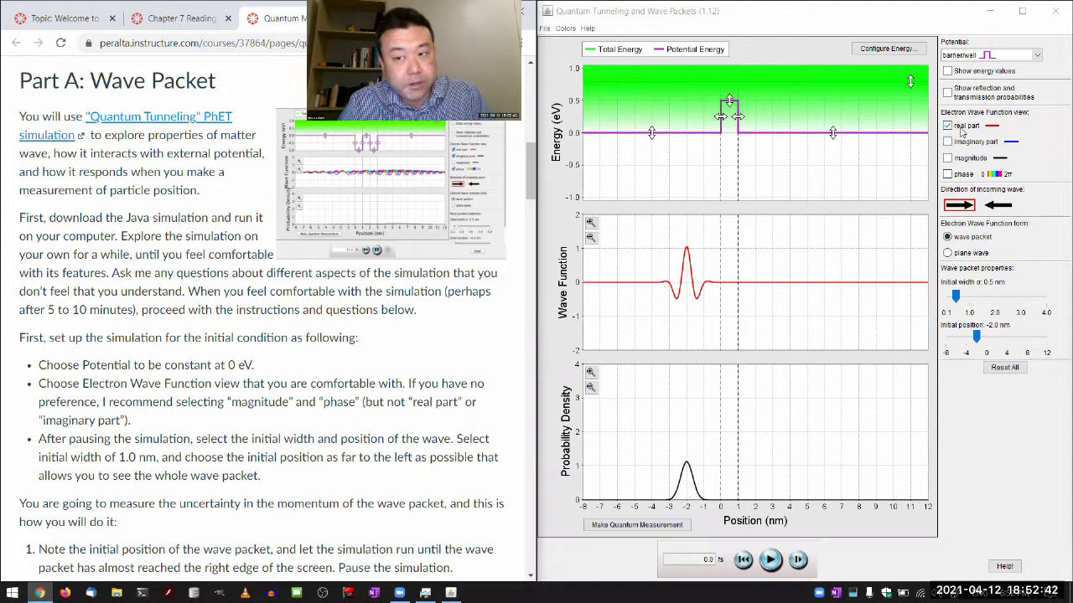
{"action": "left_click", "coordinate": [948, 142]}
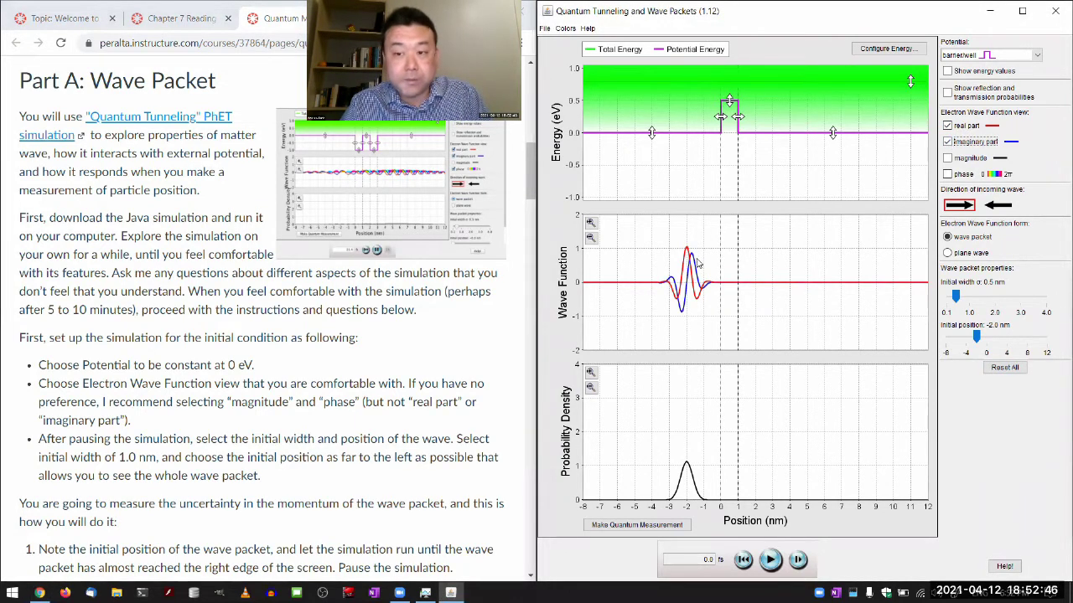
{"action": "left_click", "coordinate": [947, 125]}
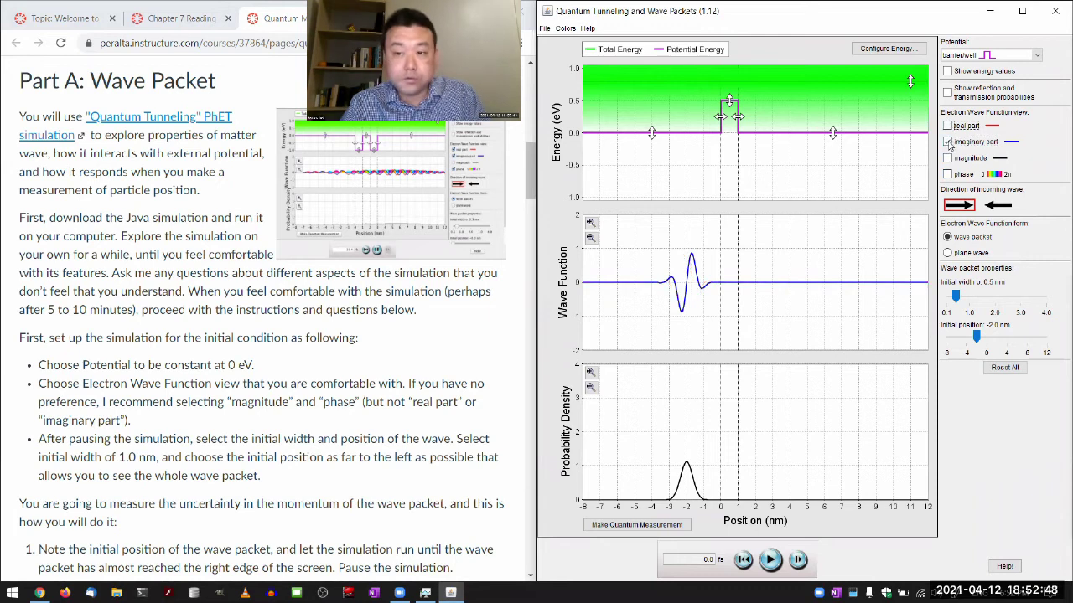
{"action": "left_click", "coordinate": [948, 142]}
{"action": "left_click", "coordinate": [947, 158]}
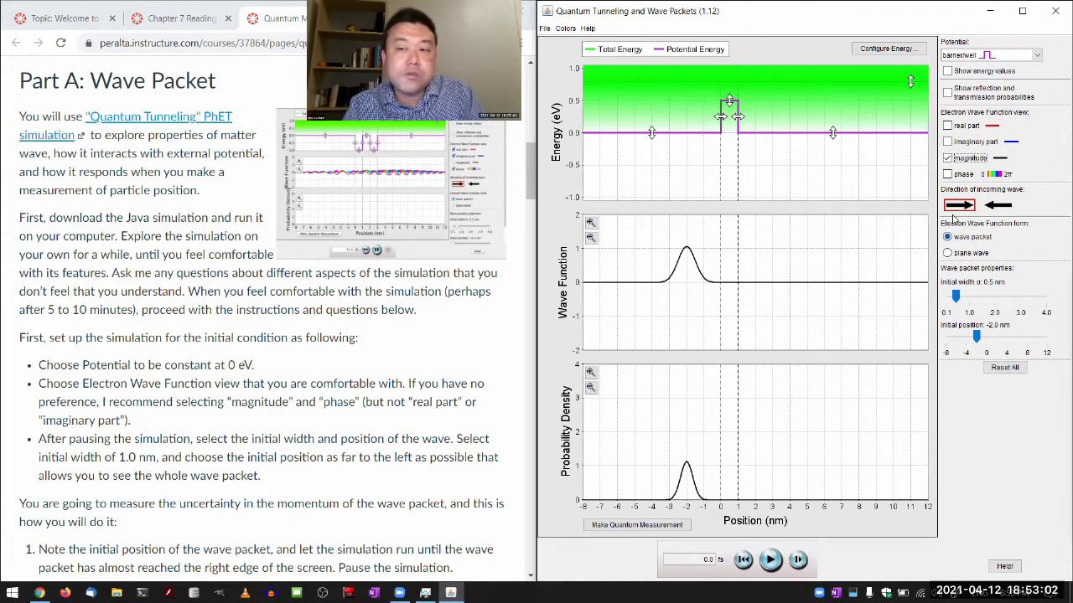
{"action": "left_click", "coordinate": [948, 174]}
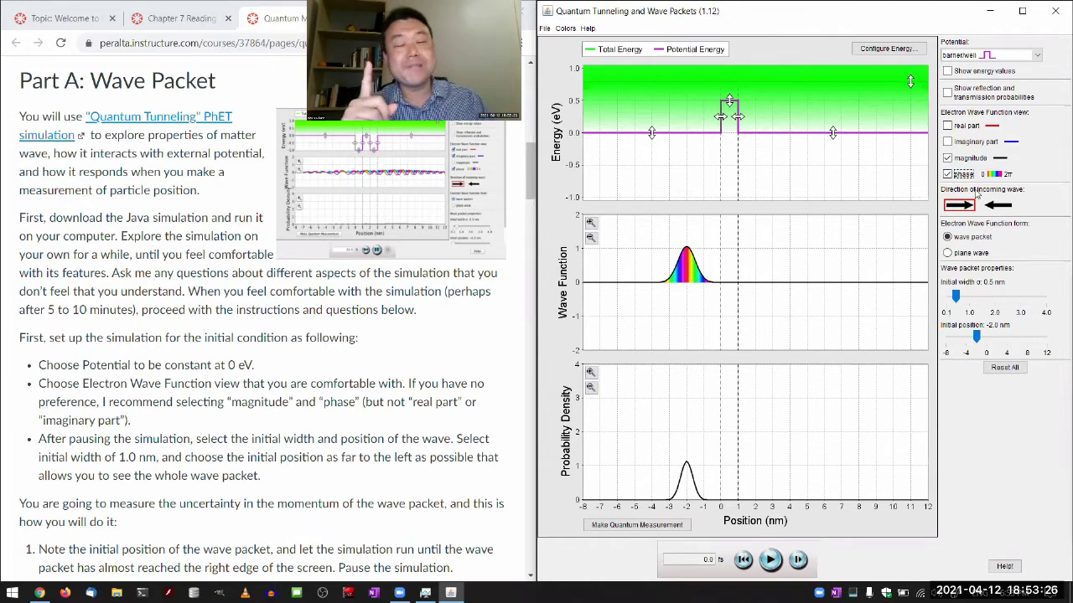
{"action": "left_click", "coordinate": [948, 174]}
{"action": "left_click", "coordinate": [948, 159]}
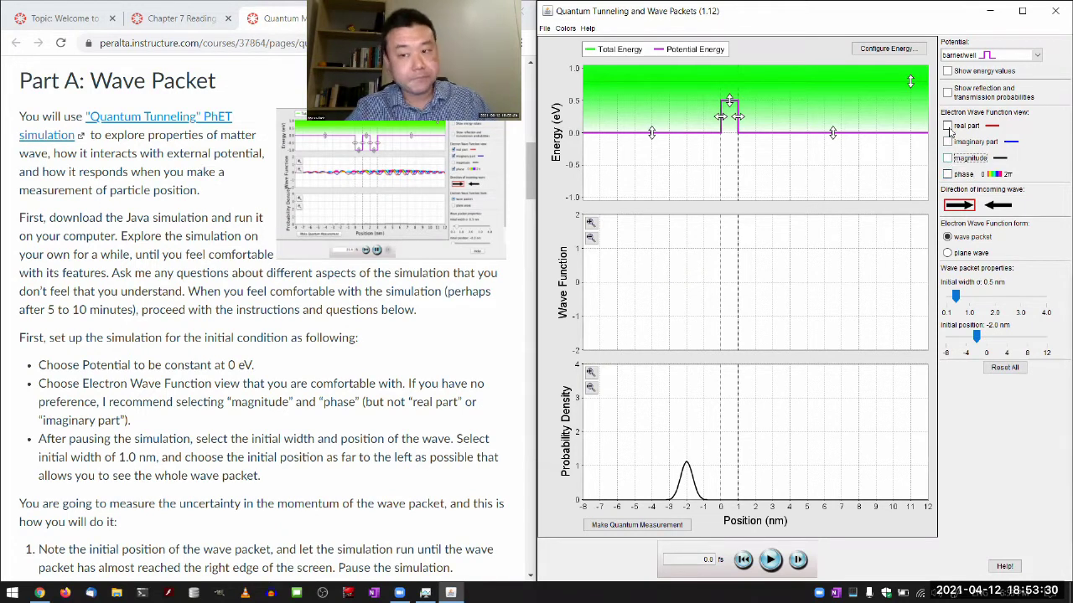
{"action": "left_click", "coordinate": [948, 126]}
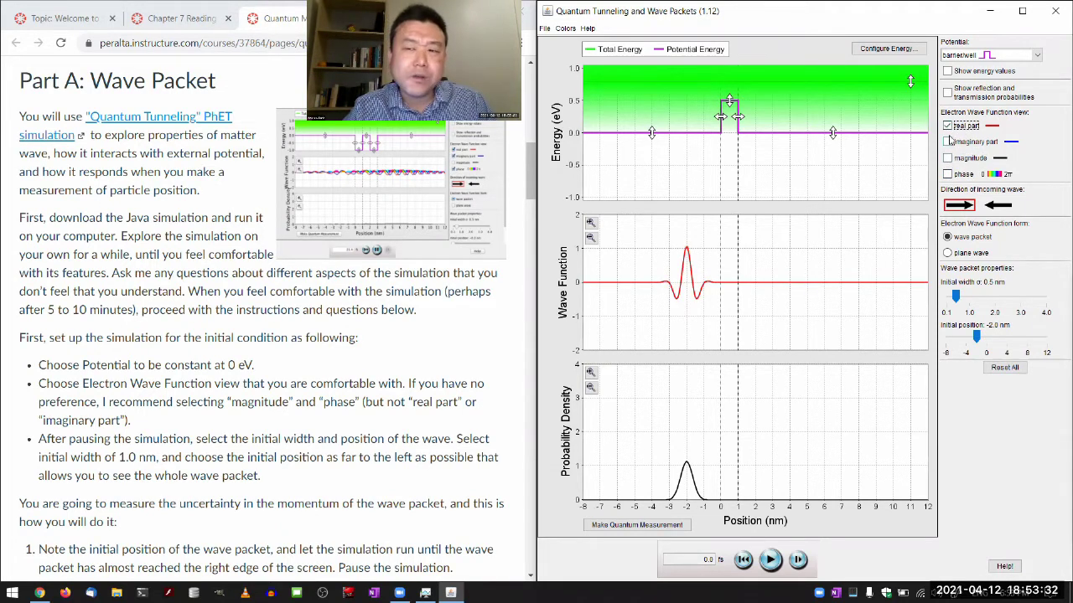
- Show real and imaginary parts, run the packet to 18.1 fs, then request Reset All
{"action": "left_click", "coordinate": [949, 141]}
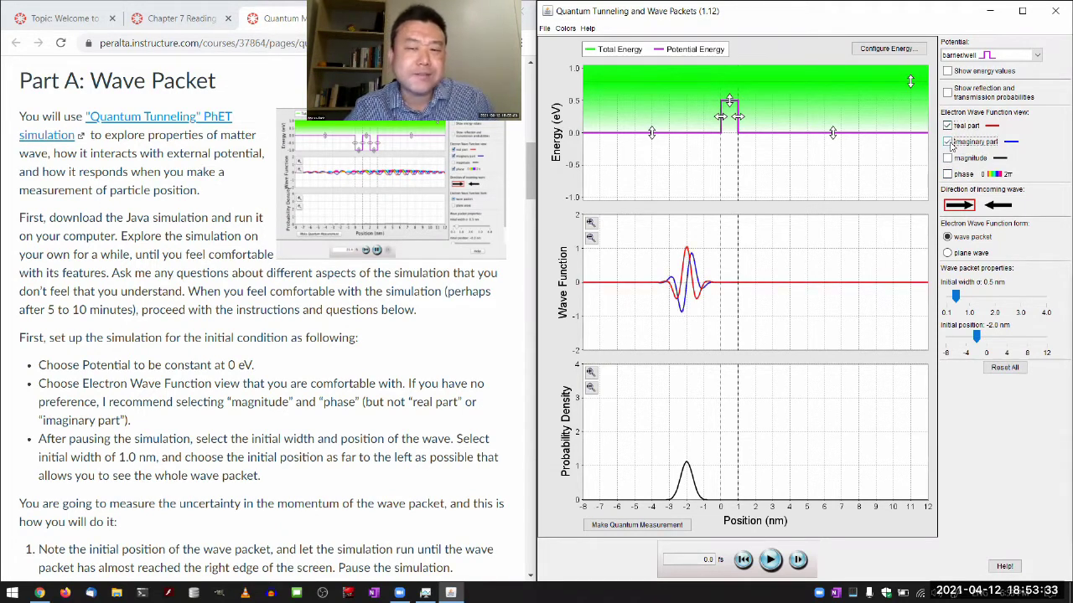
{"action": "left_click", "coordinate": [770, 560]}
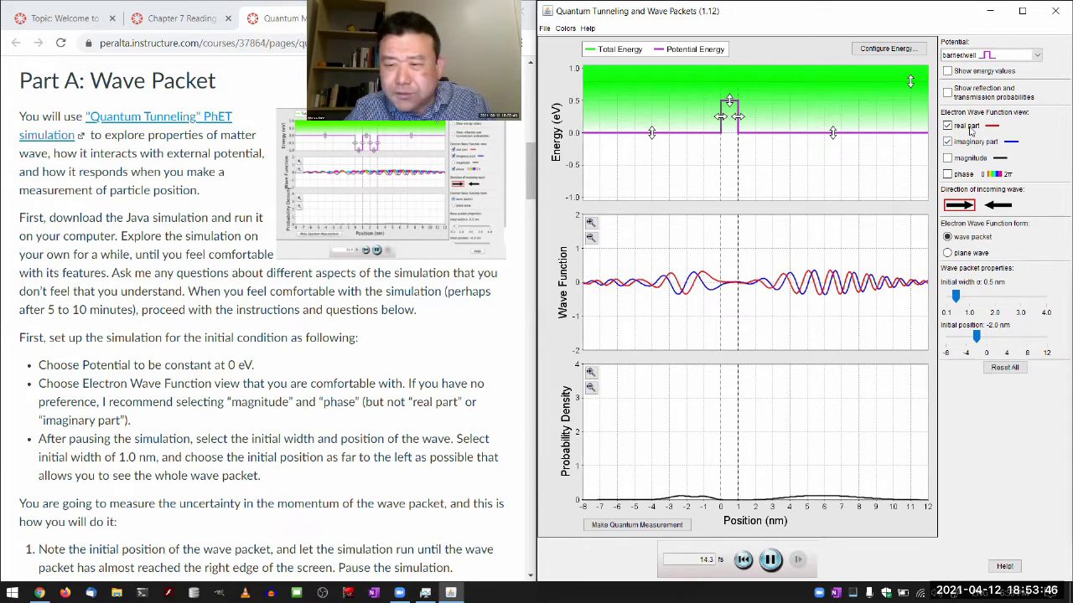
{"action": "left_click", "coordinate": [770, 561]}
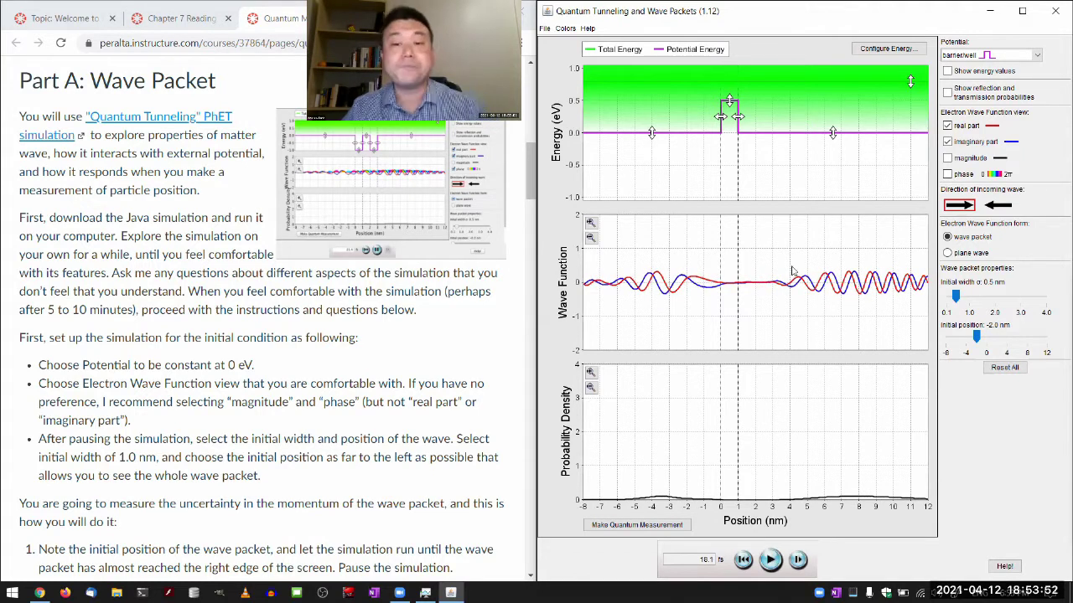
{"action": "left_click", "coordinate": [999, 369]}
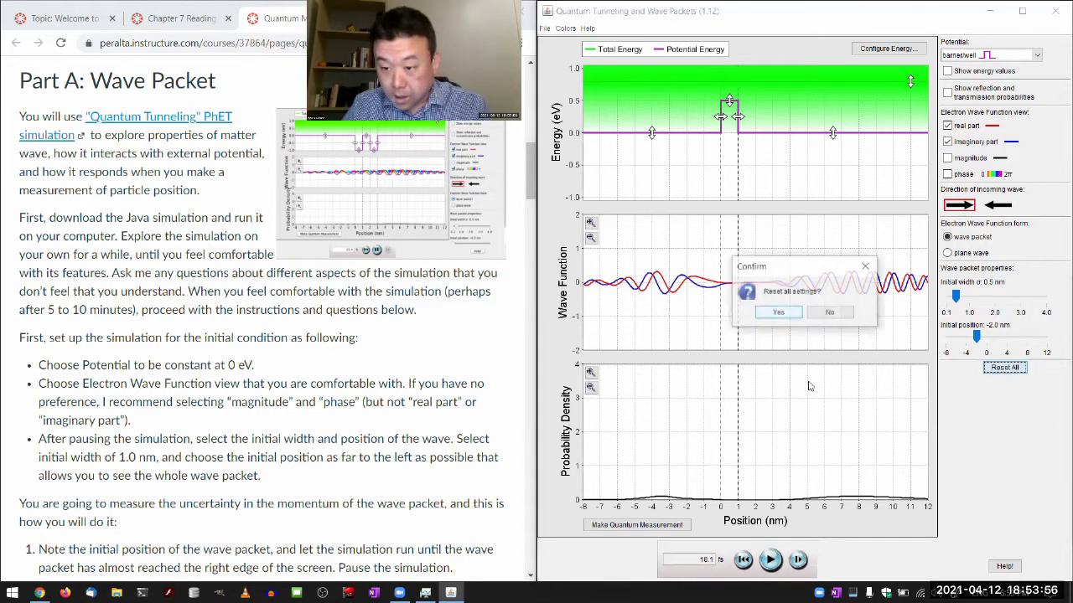
- Confirm the reset, then scroll the Canvas lab page down to Q7–Q9 and Part B: Fourier Analysis
{"action": "left_click", "coordinate": [776, 313]}
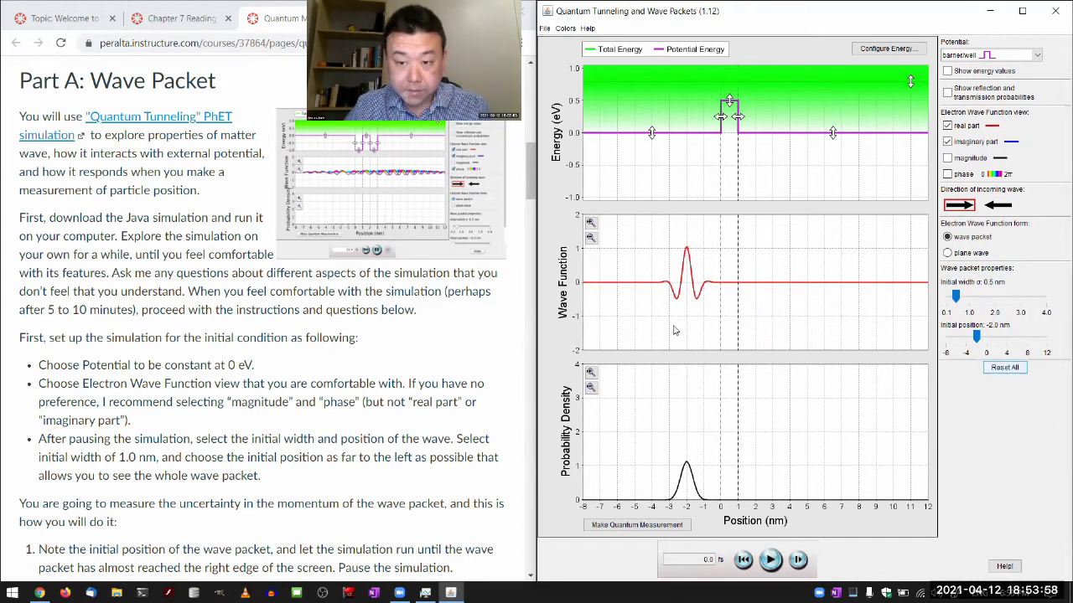
{"action": "left_click", "coordinate": [229, 363]}
{"action": "scroll", "coordinate": [229, 362], "scroll_direction": "down", "scroll_amount": 3}
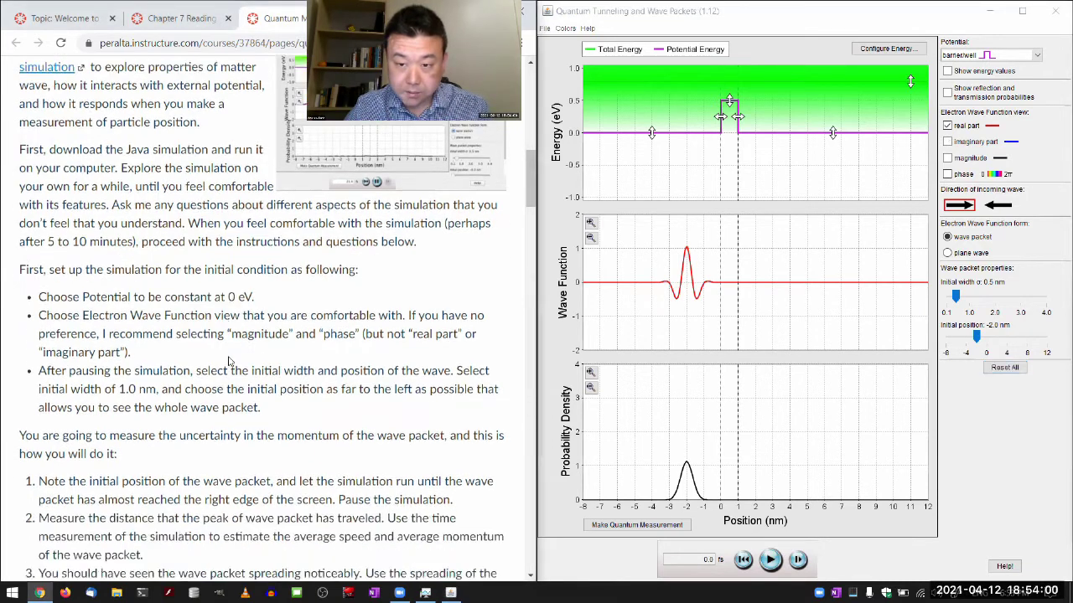
{"action": "scroll", "coordinate": [228, 362], "scroll_direction": "down", "scroll_amount": 2}
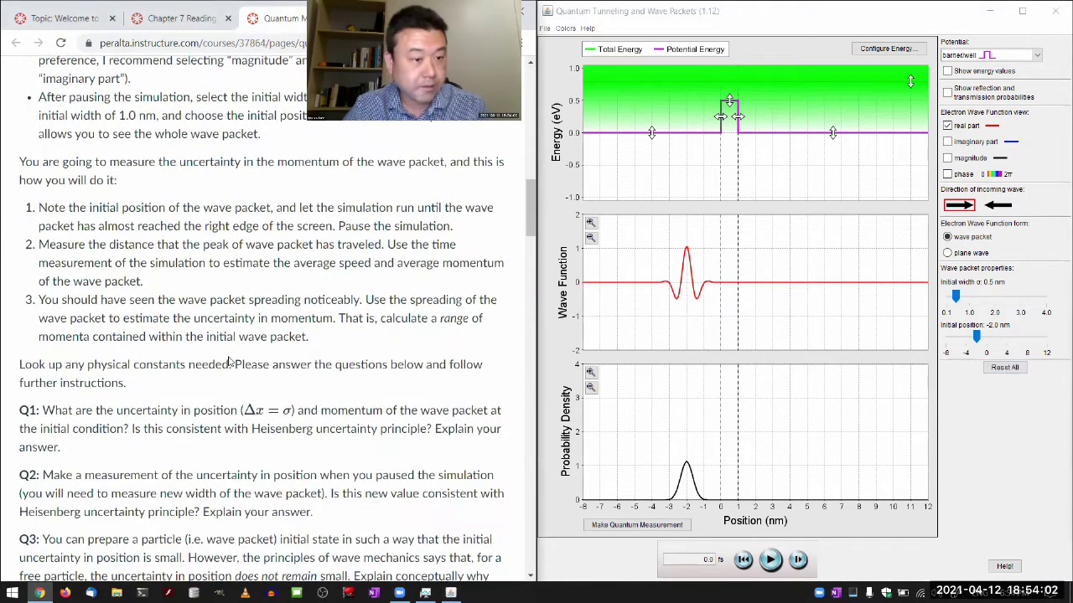
{"action": "scroll", "coordinate": [229, 362], "scroll_direction": "down", "scroll_amount": 4}
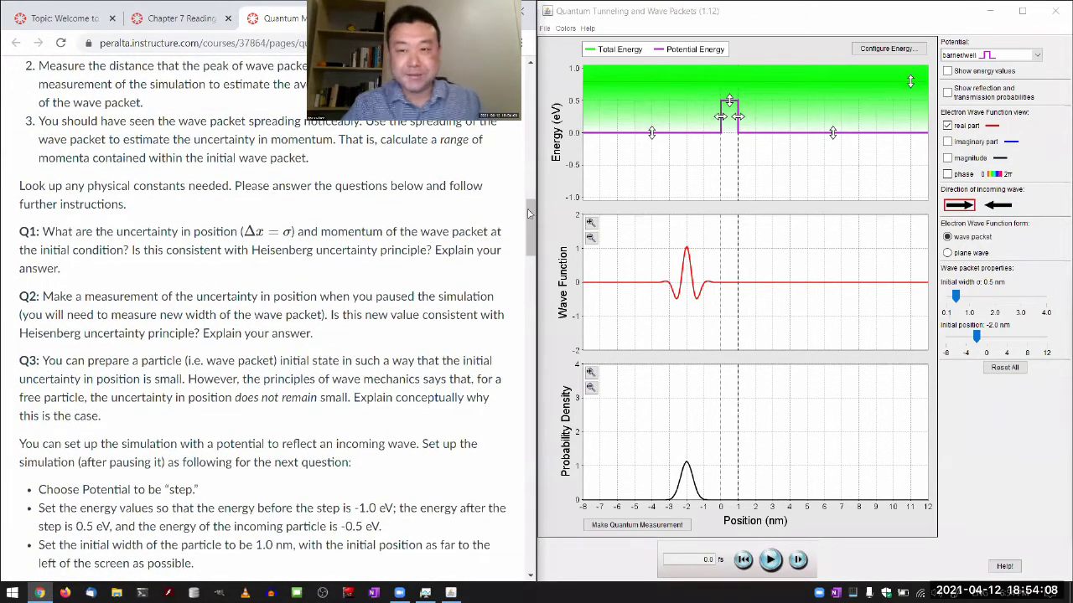
{"action": "scroll", "coordinate": [176, 409], "scroll_direction": "down", "scroll_amount": 2}
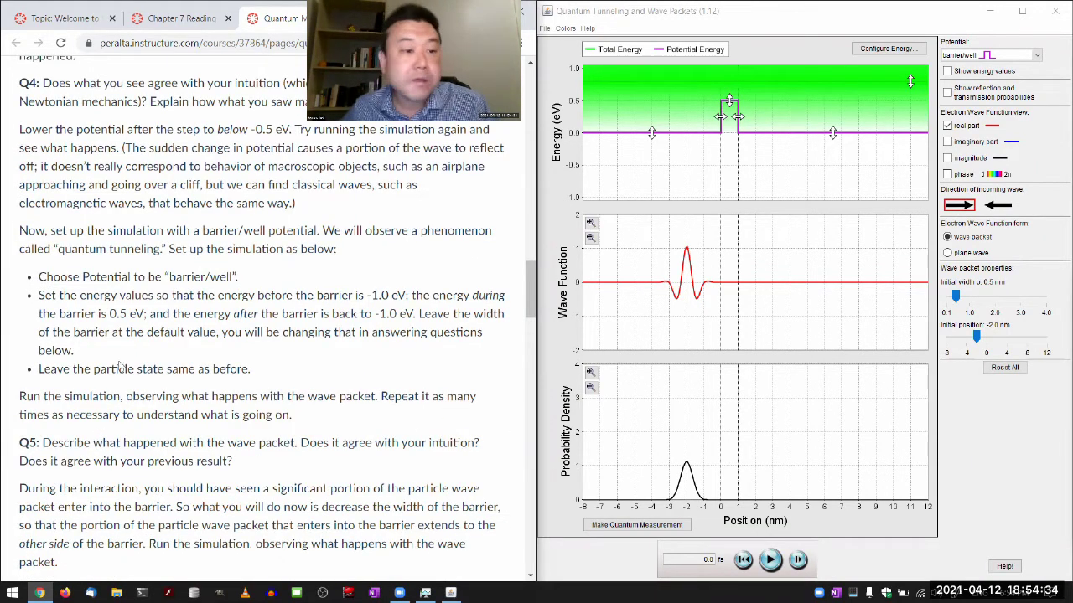
{"action": "scroll", "coordinate": [122, 366], "scroll_direction": "down", "scroll_amount": 5}
{"action": "scroll", "coordinate": [154, 282], "scroll_direction": "down", "scroll_amount": 3}
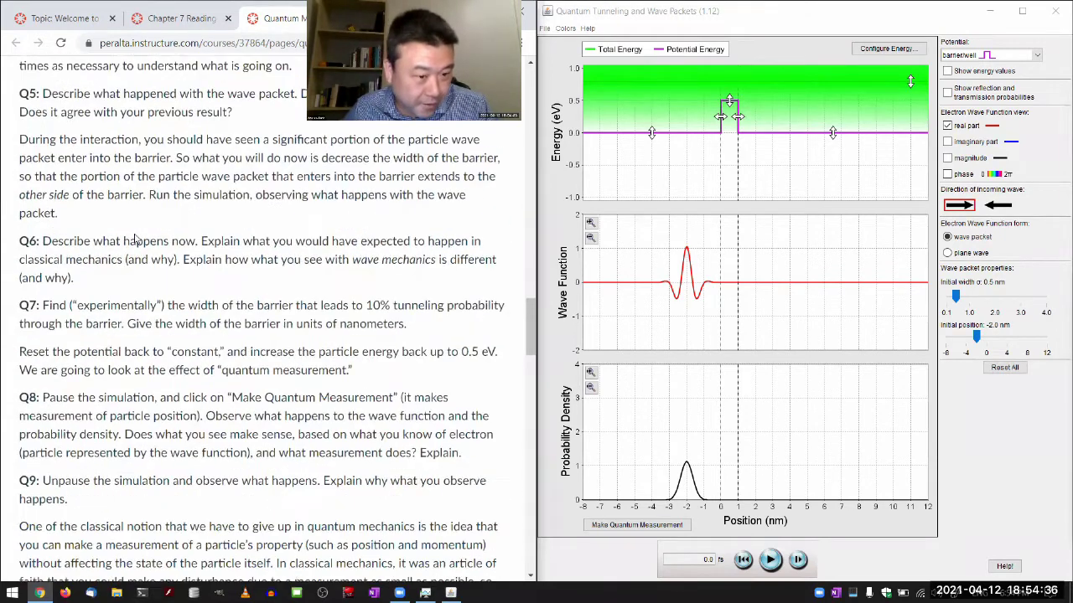
{"action": "scroll", "coordinate": [134, 243], "scroll_direction": "down", "scroll_amount": 2}
{"action": "scroll", "coordinate": [122, 317], "scroll_direction": "down", "scroll_amount": 3}
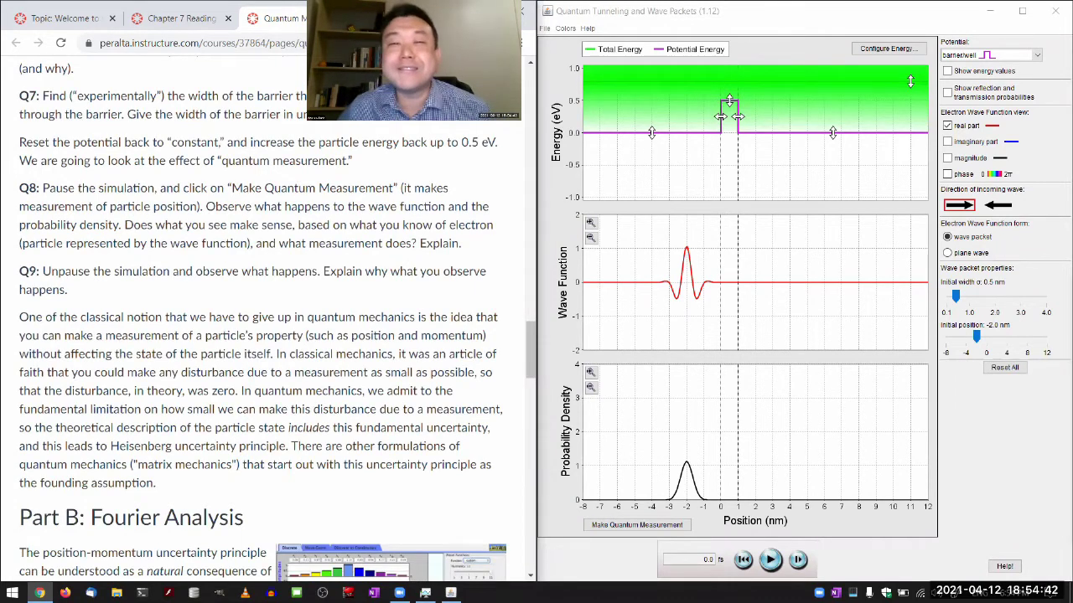
- Set the initial wave packet width to 1.7 nm and its start position to about −5.5 nm
{"action": "left_click", "coordinate": [595, 9]}
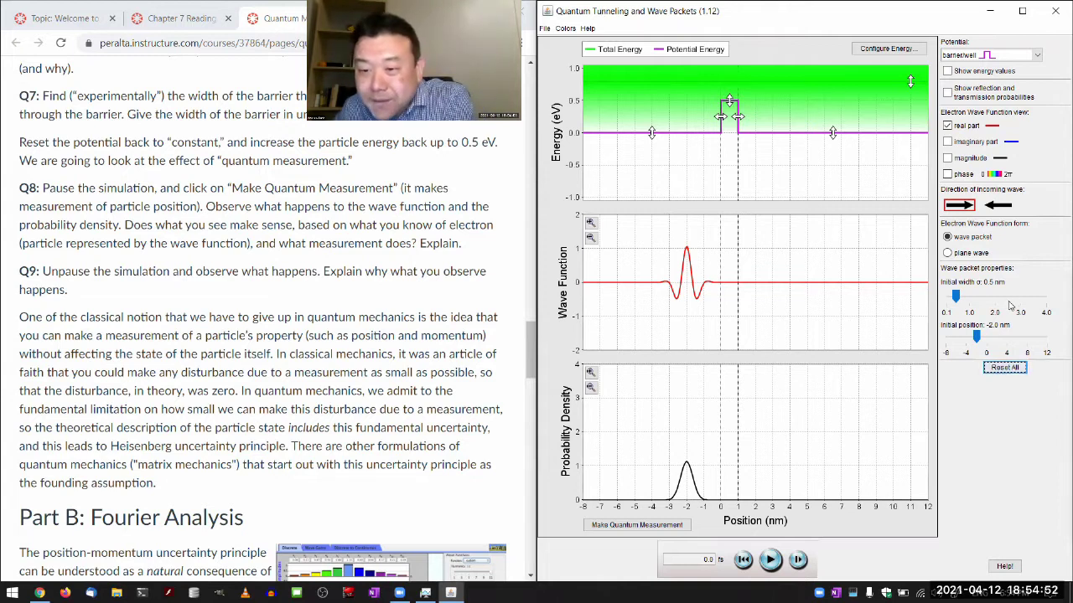
{"action": "left_click_drag", "start_coordinate": [954, 299], "coordinate": [989, 296]}
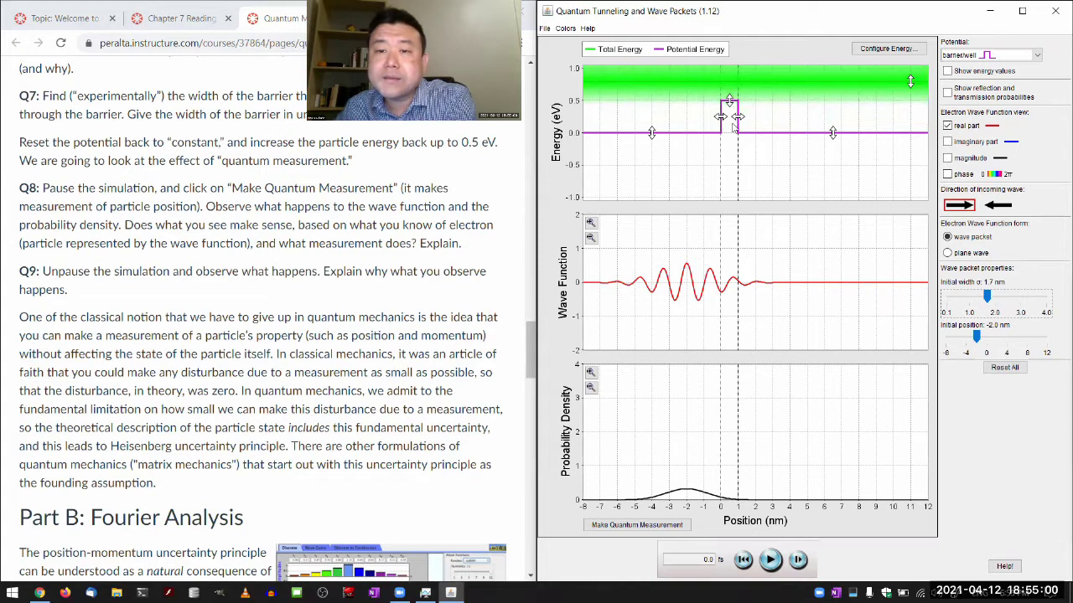
{"action": "left_click_drag", "start_coordinate": [975, 336], "coordinate": [958, 349]}
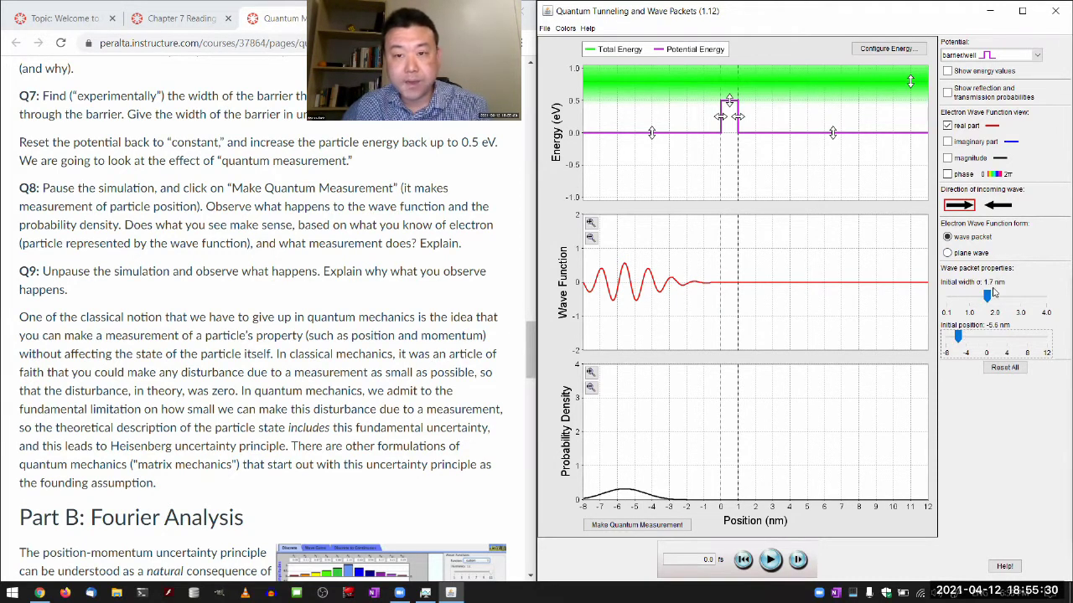
- Widen the initial packet to 2.4 nm and shift its start to −7.3 nm
{"action": "left_click_drag", "start_coordinate": [988, 302], "coordinate": [1007, 300]}
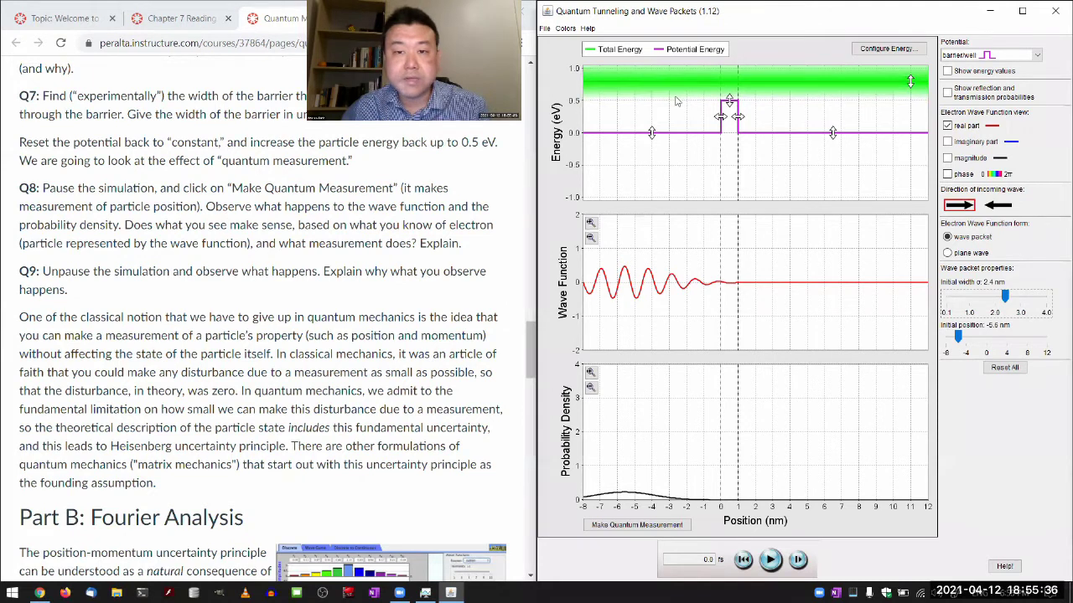
{"action": "left_click_drag", "start_coordinate": [958, 336], "coordinate": [949, 341]}
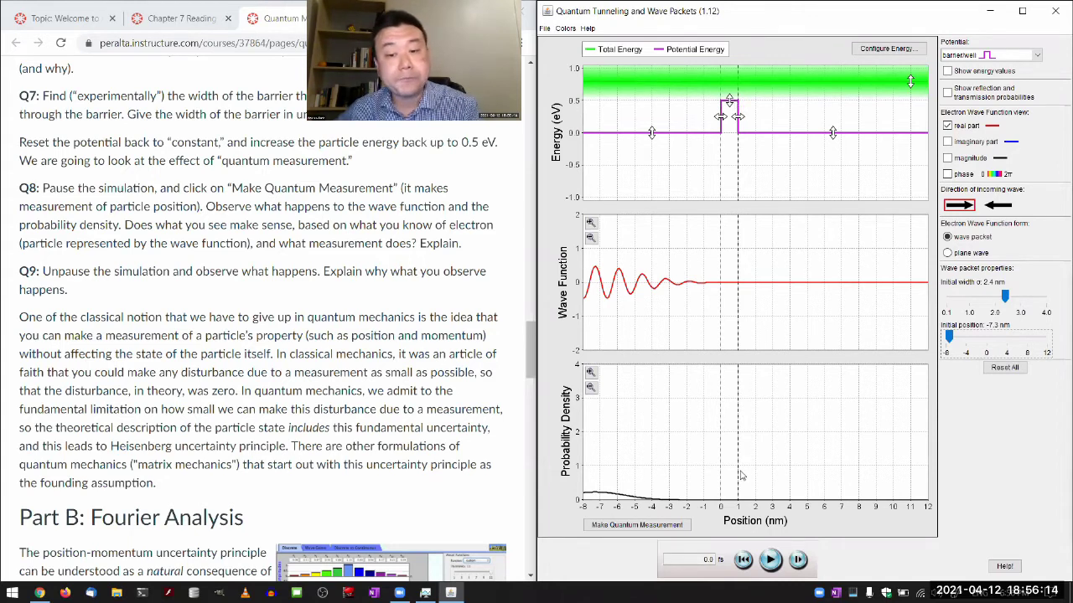
- Run the wide packet through the barrier and pause it at 48.1 fs
{"action": "left_click", "coordinate": [771, 559]}
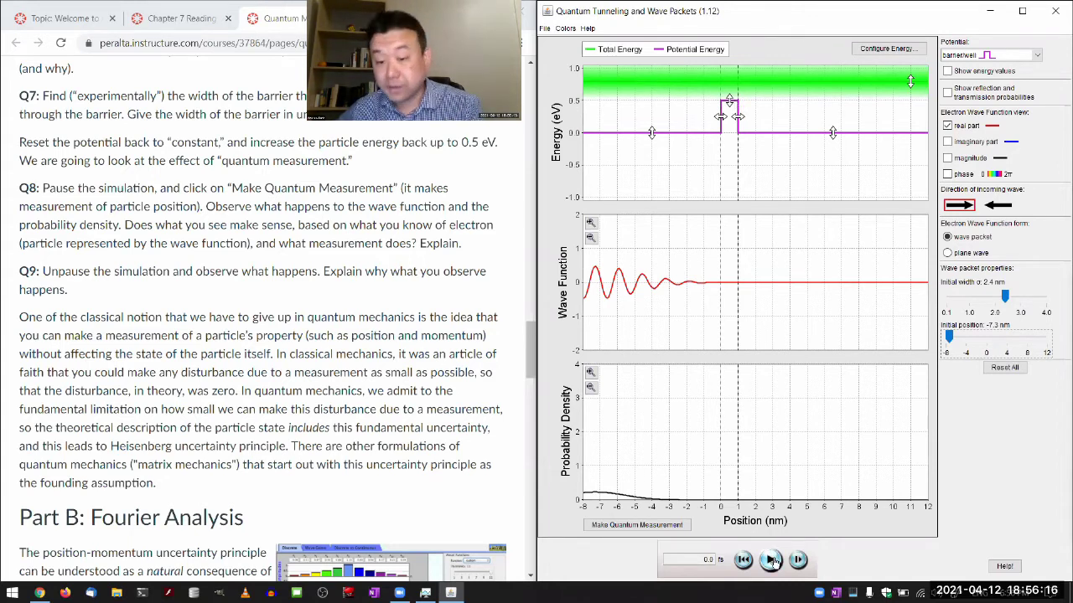
{"action": "left_click", "coordinate": [771, 560]}
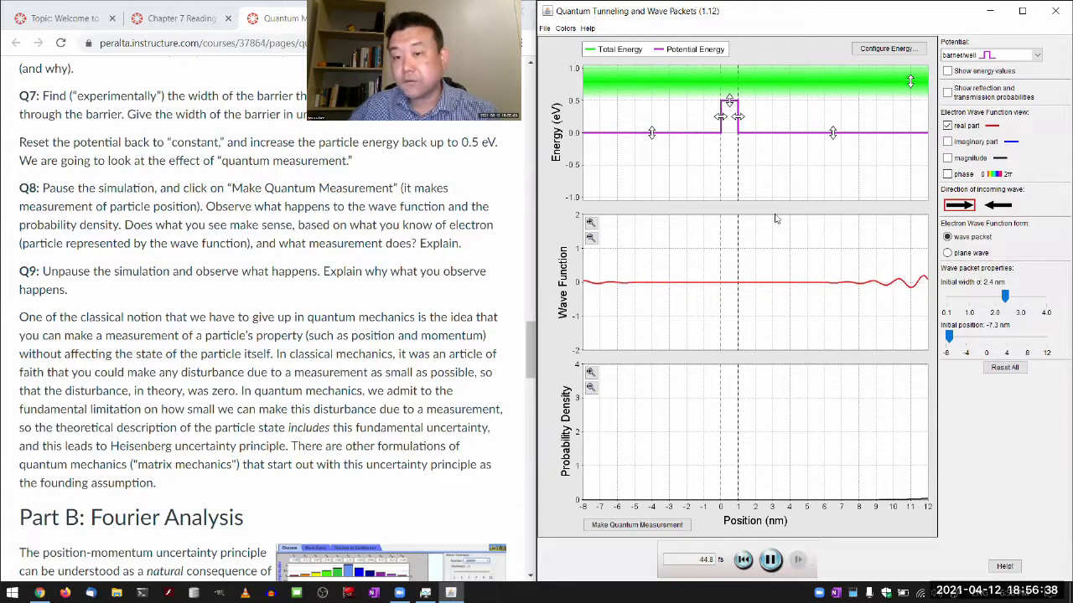
{"action": "left_click", "coordinate": [772, 560]}
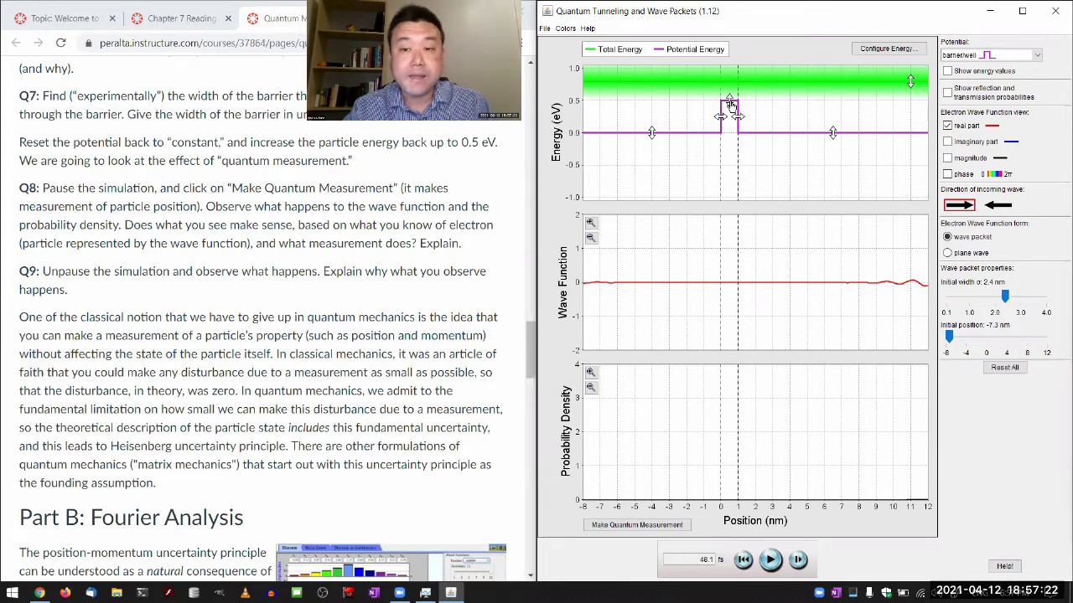
- Raise the barrier to about 1 eV, lower the particle energy to about 0.5 eV, and rerun the packet
{"action": "left_click_drag", "start_coordinate": [729, 105], "coordinate": [732, 72]}
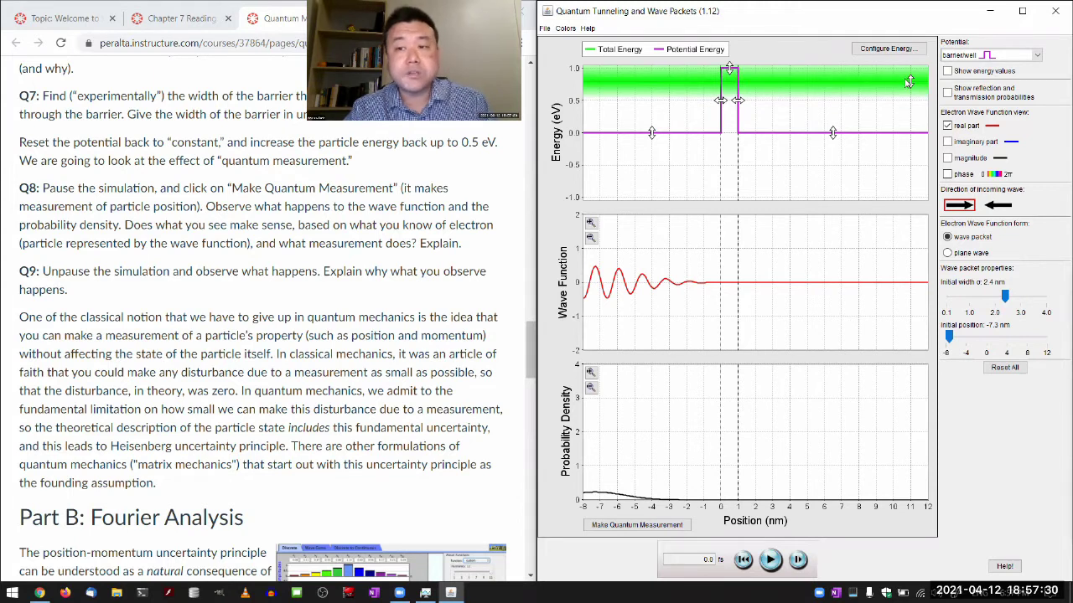
{"action": "left_click_drag", "start_coordinate": [911, 84], "coordinate": [912, 102]}
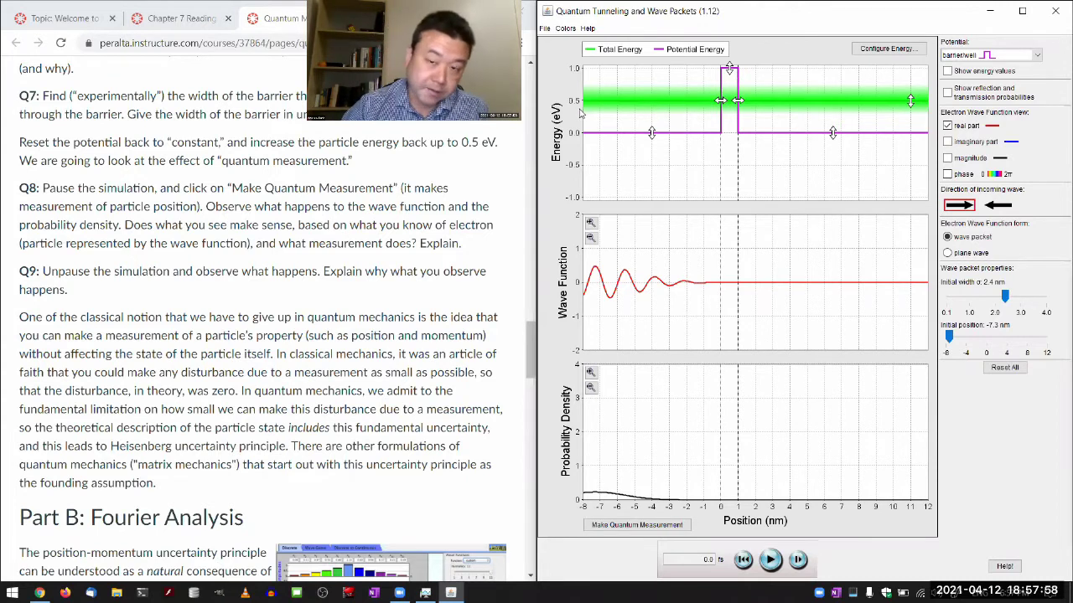
{"action": "left_click", "coordinate": [769, 560]}
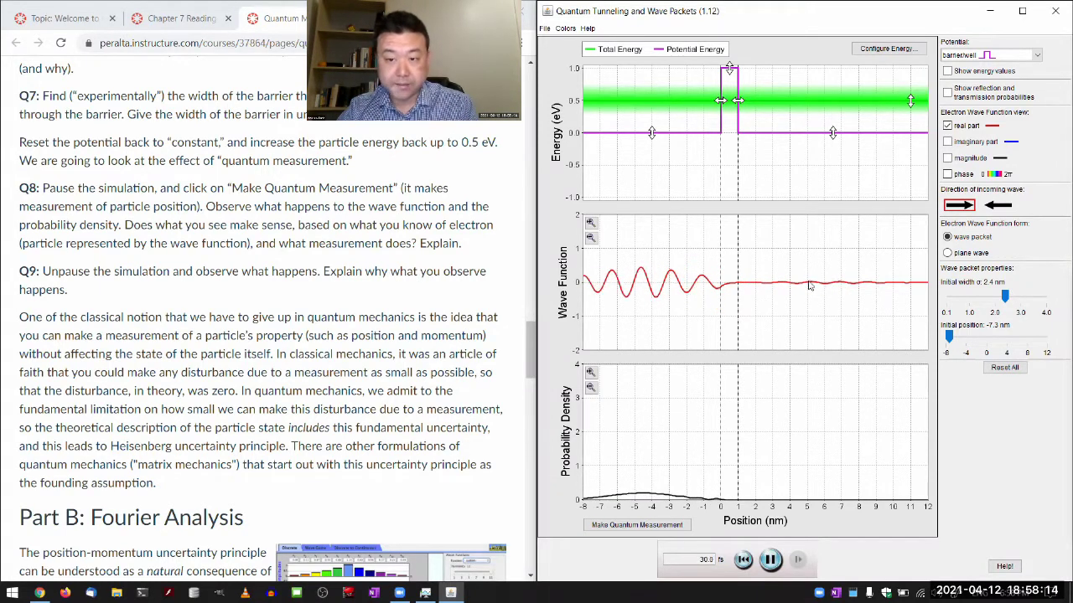
- Pause at 34.0 fs, zoom probability density to 0–0.25, and measure the particle's position
{"action": "left_click", "coordinate": [769, 558]}
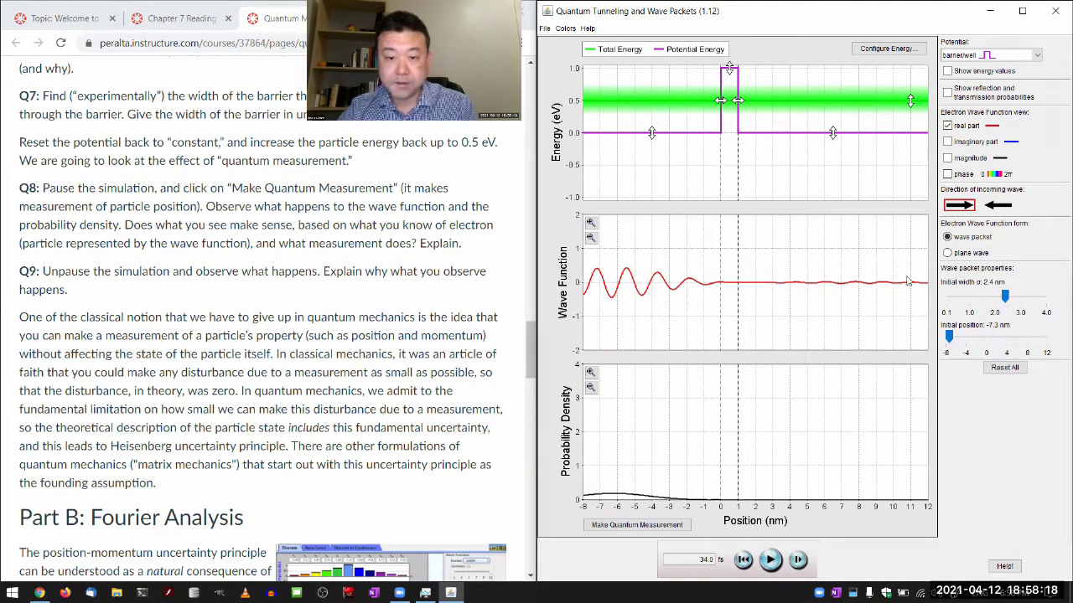
{"action": "left_click", "coordinate": [590, 372]}
{"action": "left_click", "coordinate": [591, 373]}
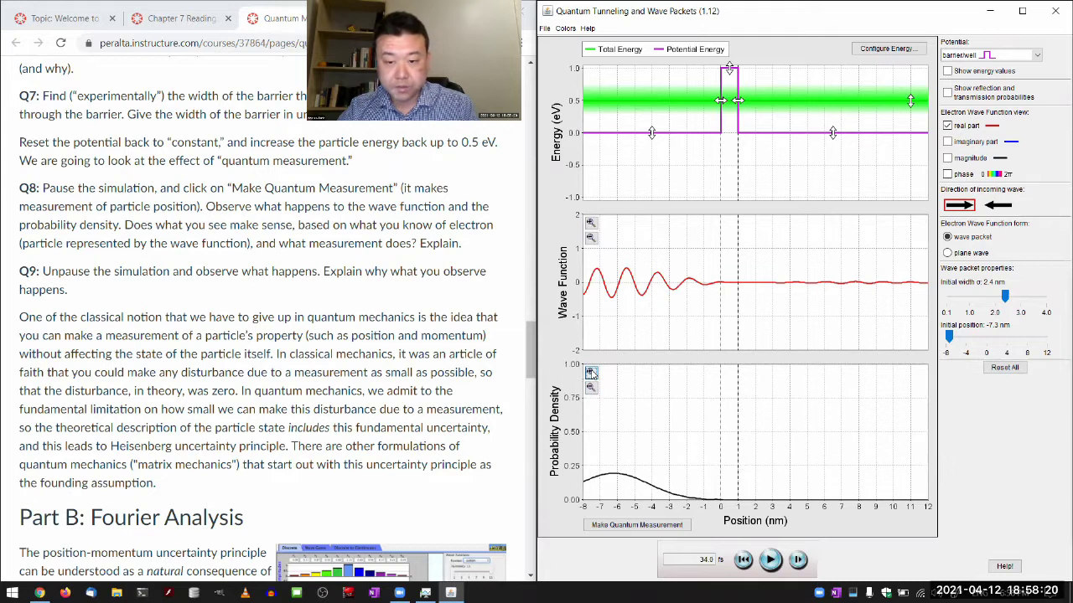
{"action": "left_click", "coordinate": [591, 373]}
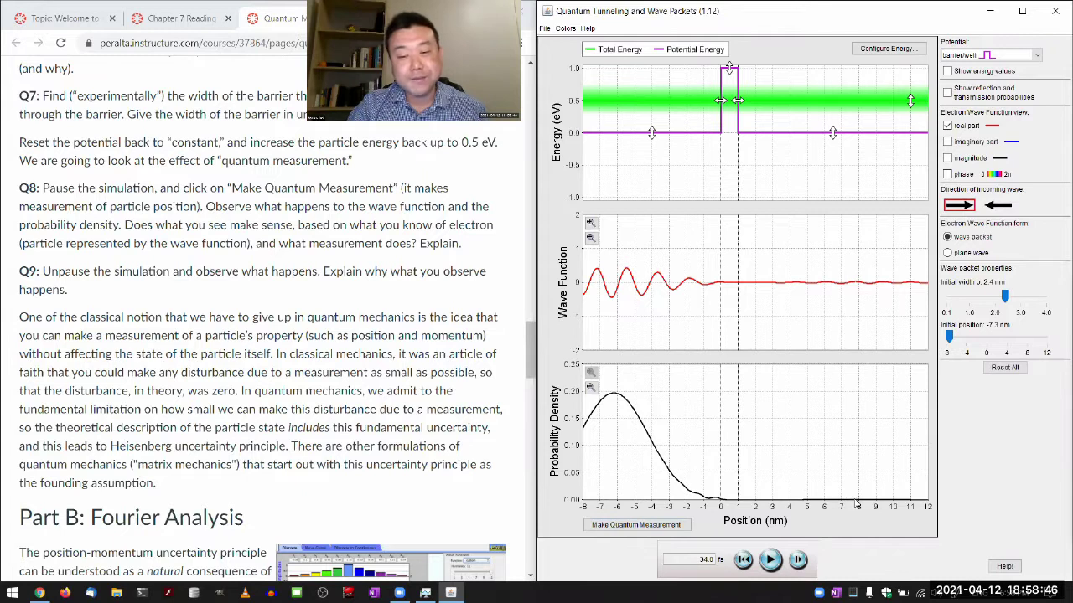
{"action": "left_click", "coordinate": [655, 527]}
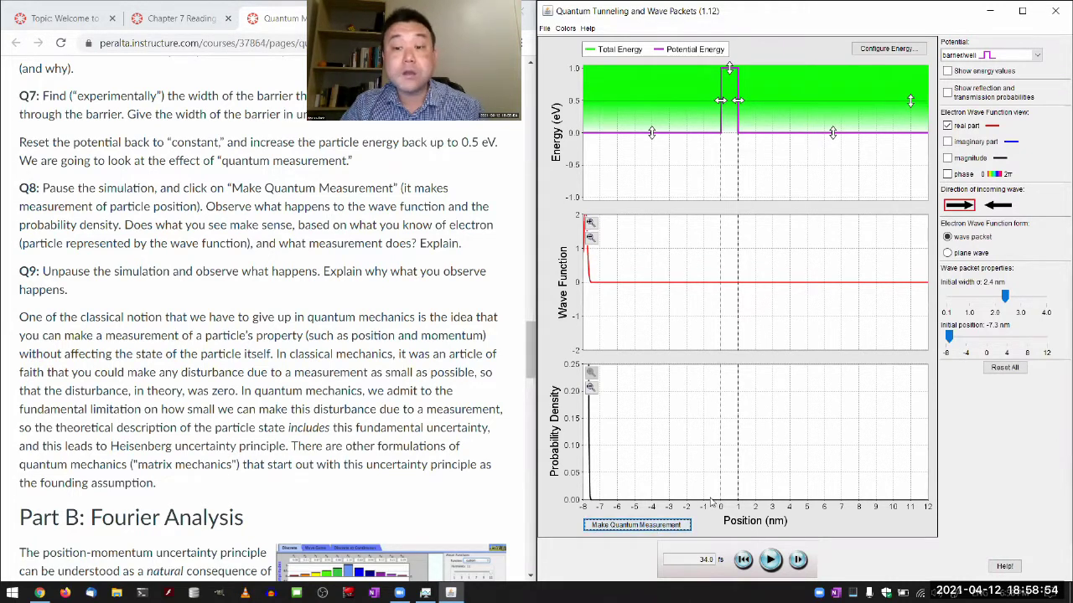
- Reset all simulation settings to defaults, confirming, then close the Quantum Tunneling window
{"action": "left_click", "coordinate": [1004, 368]}
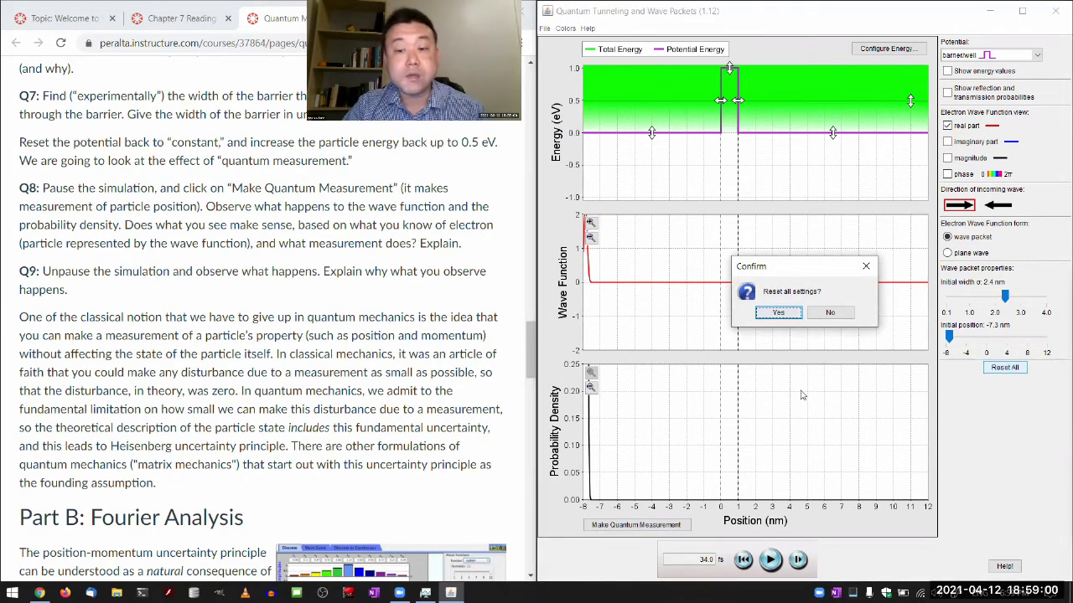
{"action": "left_click", "coordinate": [786, 315]}
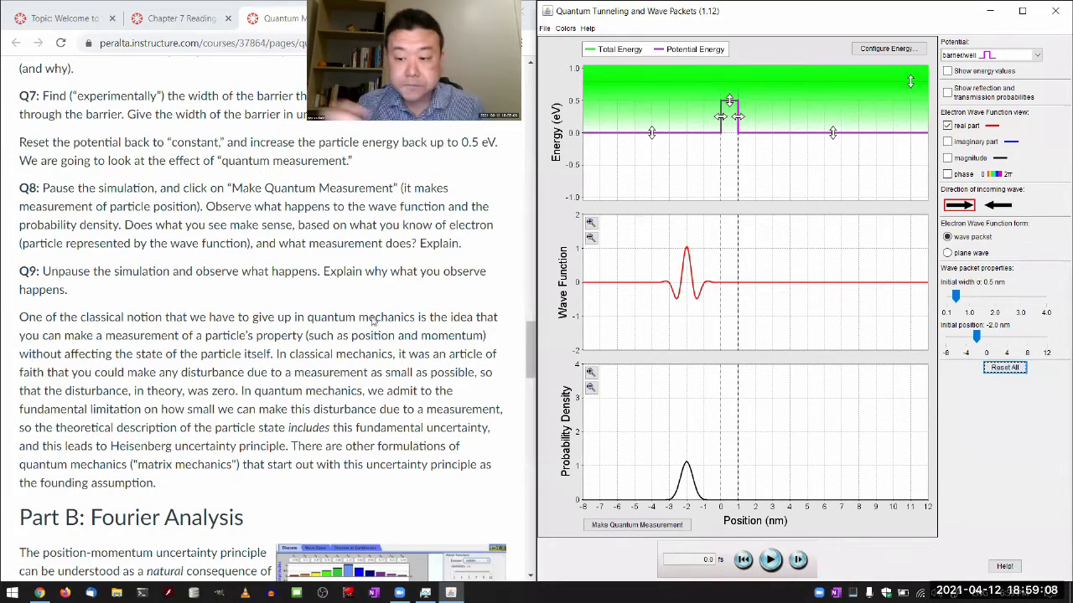
{"action": "left_click", "coordinate": [290, 390]}
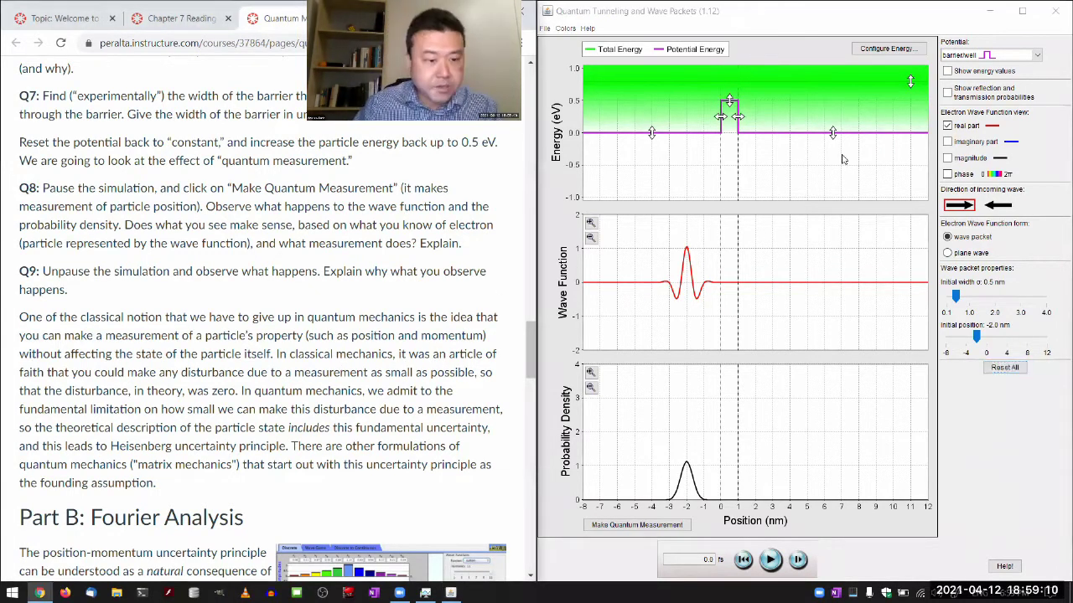
{"action": "left_click", "coordinate": [863, 136]}
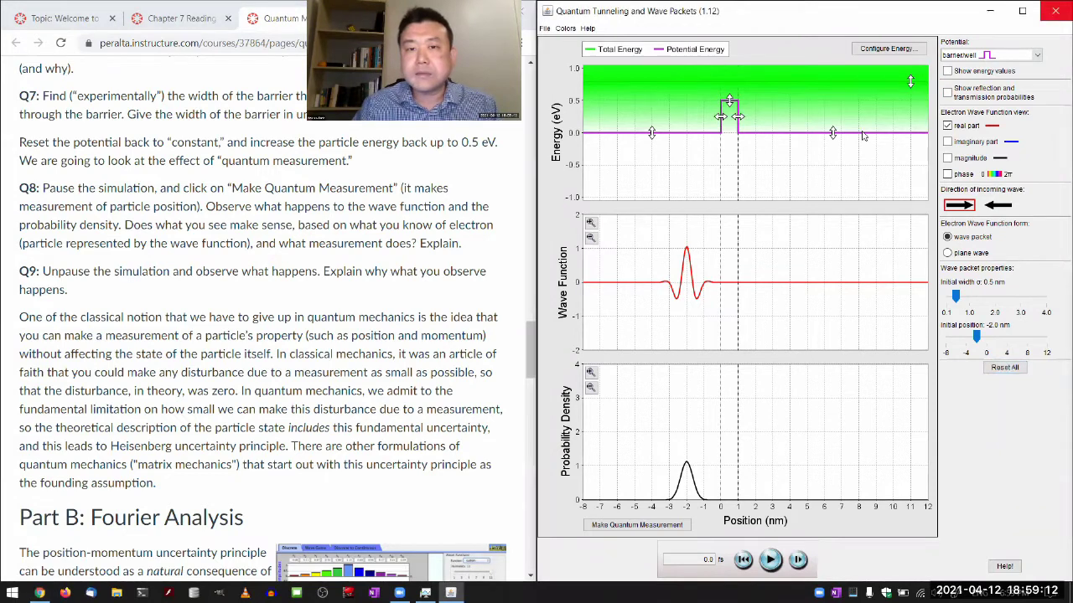
{"action": "left_click", "coordinate": [1055, 11]}
- Scroll the lab page down to the Part B: Fourier Analysis heading, highlighting its intro paragraph
{"action": "scroll", "coordinate": [152, 388], "scroll_direction": "down", "scroll_amount": 3}
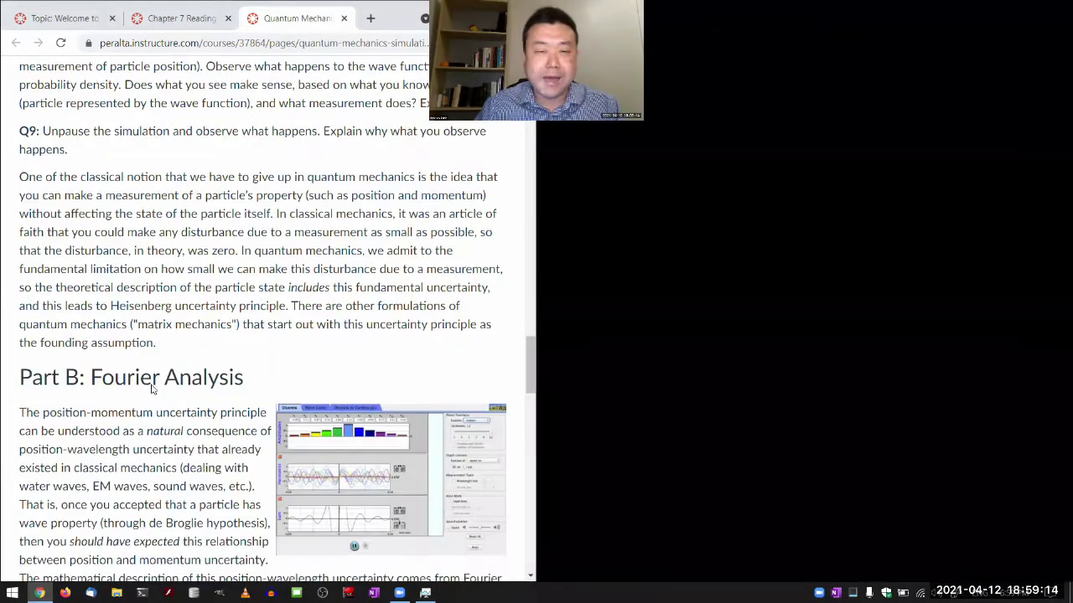
{"action": "scroll", "coordinate": [152, 388], "scroll_direction": "down", "scroll_amount": 1}
{"action": "left_click_drag", "start_coordinate": [66, 308], "coordinate": [152, 308]}
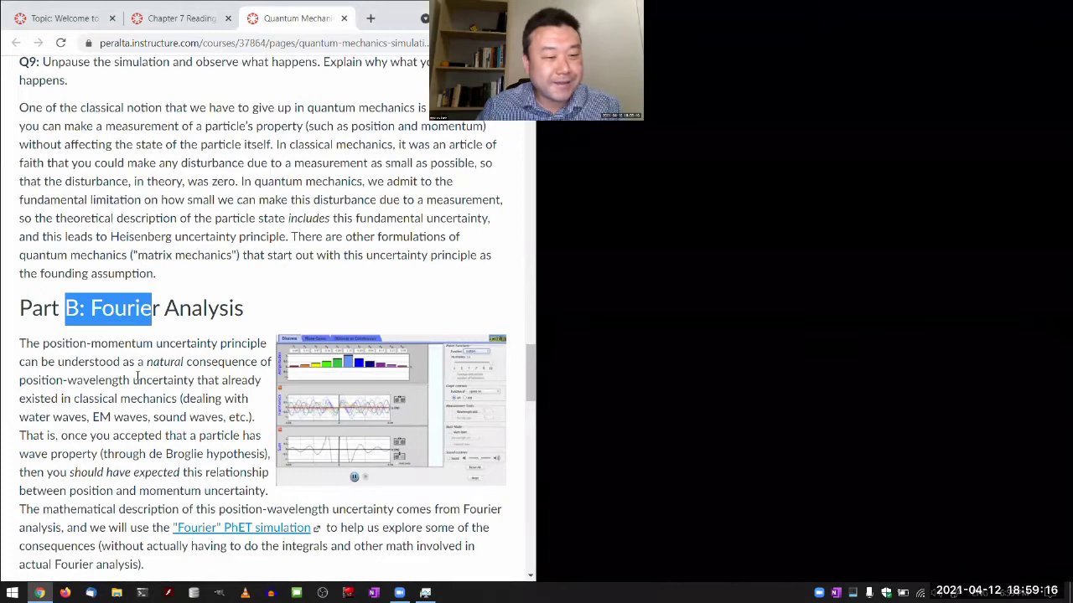
{"action": "scroll", "coordinate": [136, 380], "scroll_direction": "down", "scroll_amount": 1}
{"action": "left_click", "coordinate": [147, 364]}
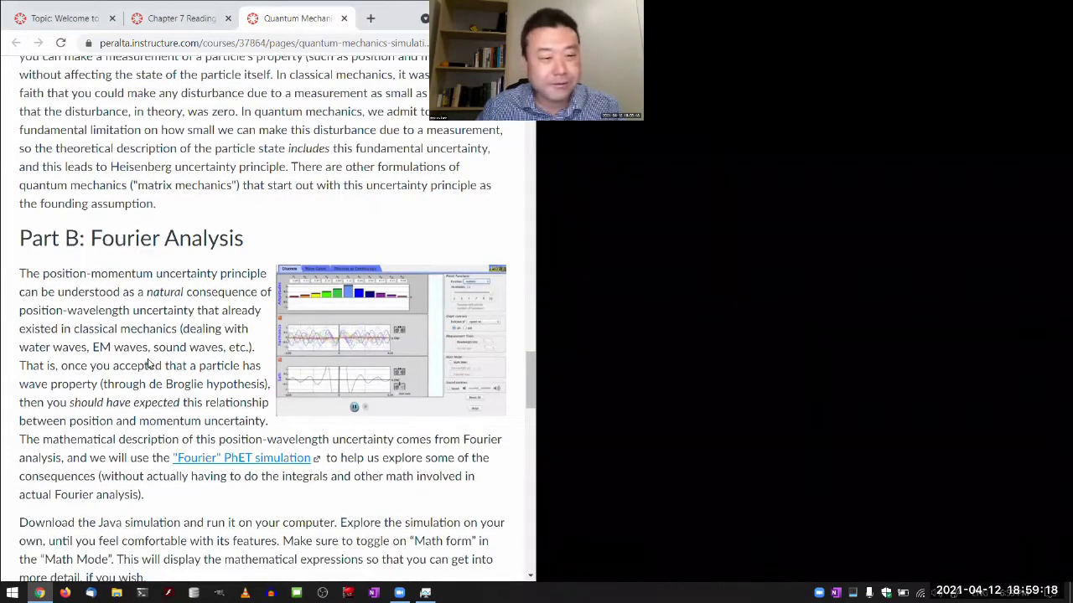
{"action": "scroll", "coordinate": [148, 364], "scroll_direction": "down", "scroll_amount": 1}
{"action": "left_click_drag", "start_coordinate": [74, 204], "coordinate": [31, 168]}
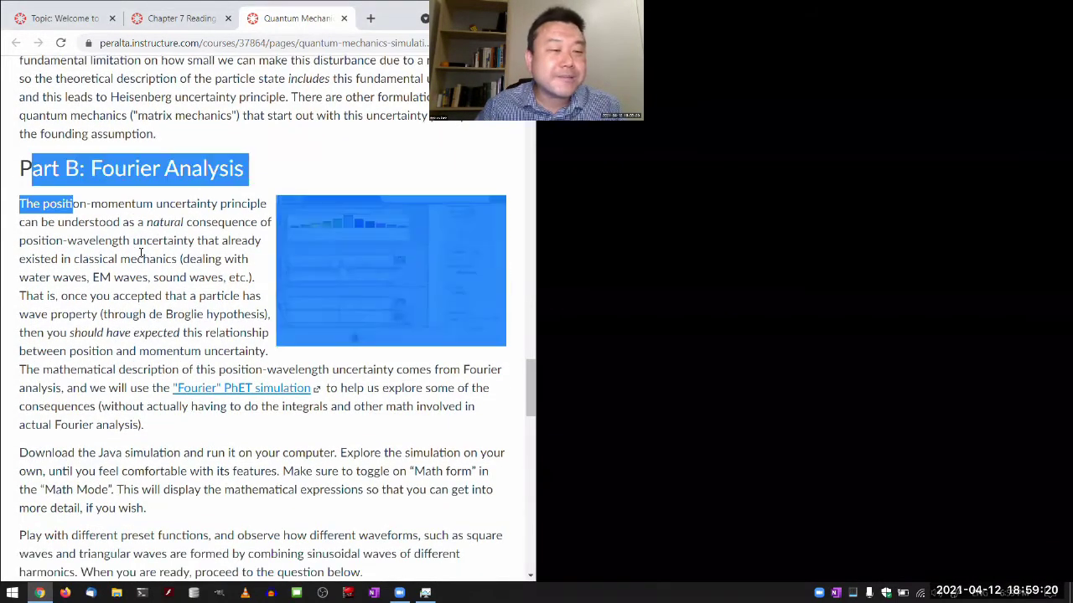
{"action": "left_click_drag", "start_coordinate": [141, 253], "coordinate": [158, 341]}
{"action": "left_click", "coordinate": [159, 351]}
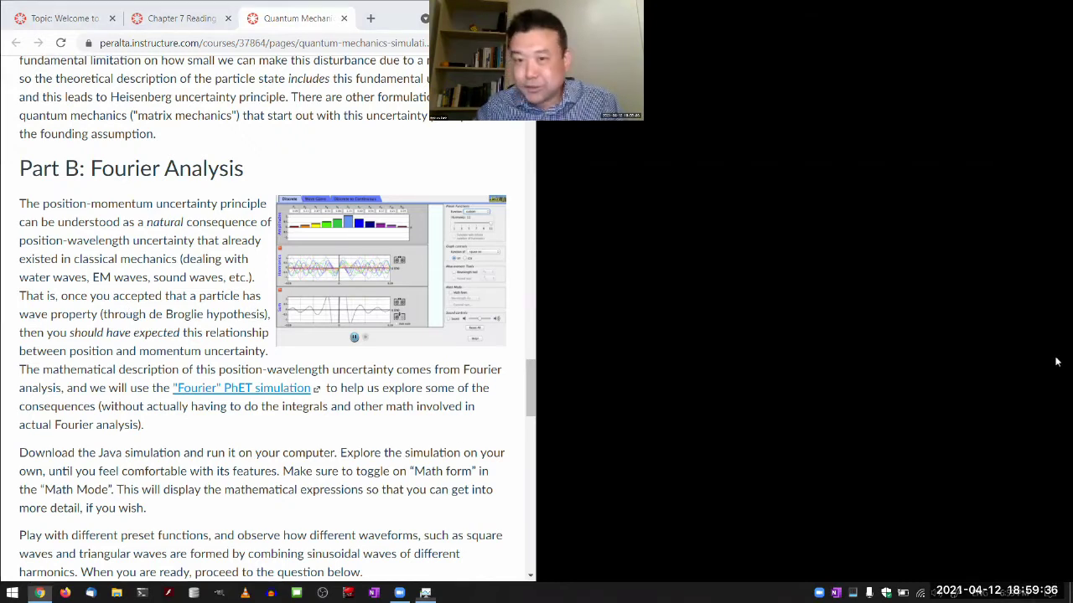
{"action": "key", "text": "ctrl+shift+Escape"}
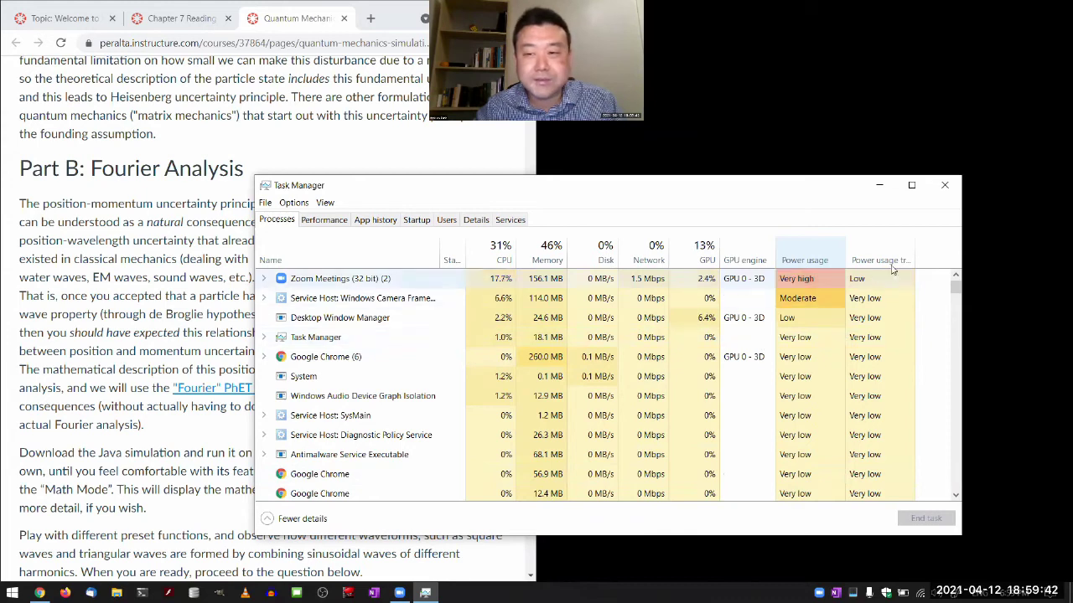
{"action": "left_click", "coordinate": [944, 186]}
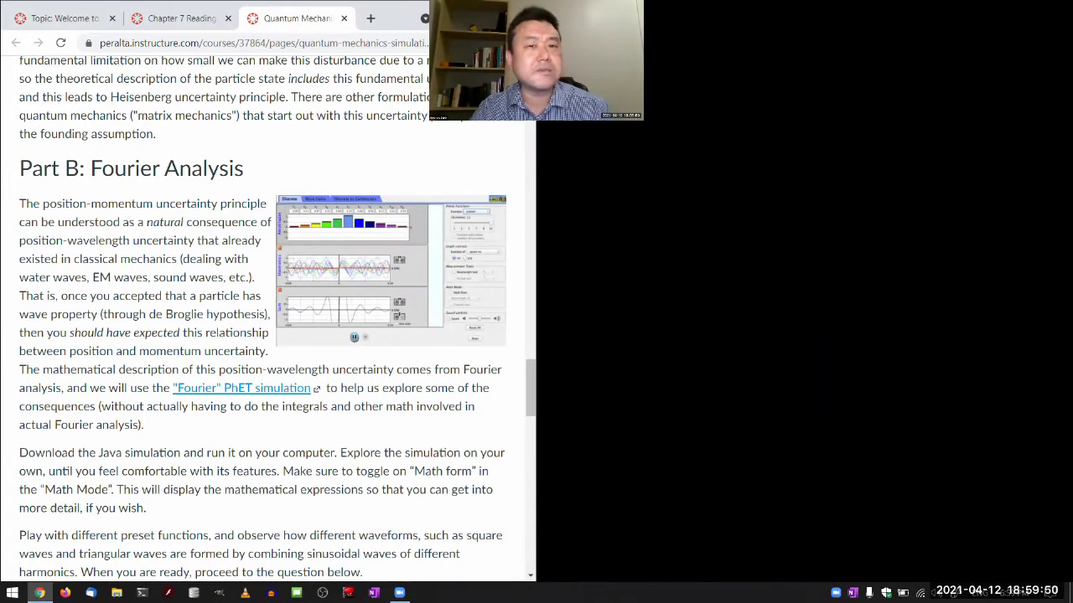
- Maximize Chrome with Win+Up and scroll the lab page to Part C: Bound States
{"action": "key", "text": "super+Up"}
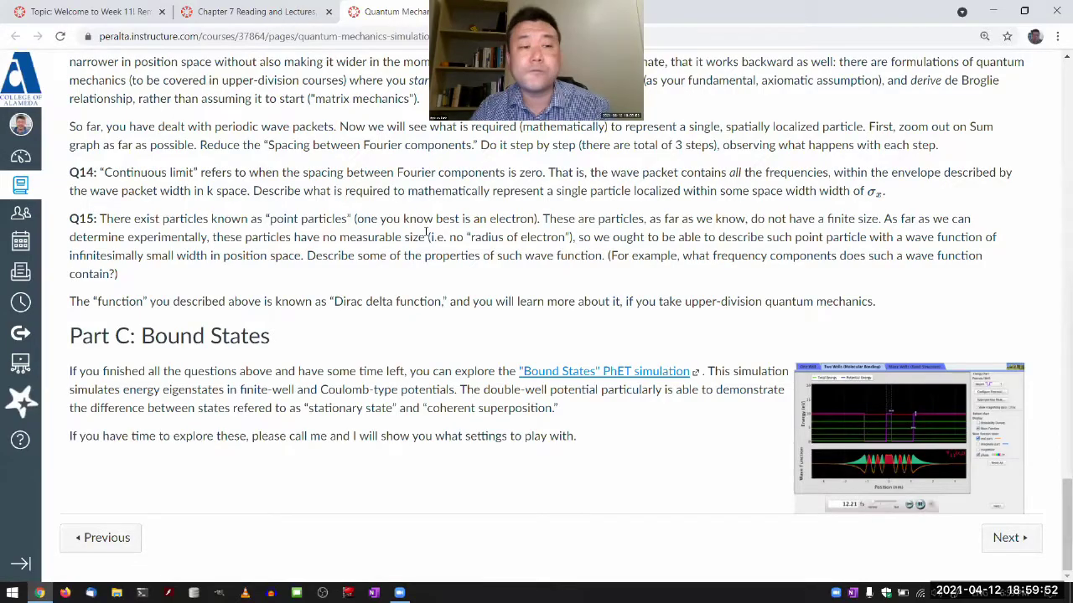
{"action": "scroll", "coordinate": [426, 232], "scroll_direction": "up", "scroll_amount": 6}
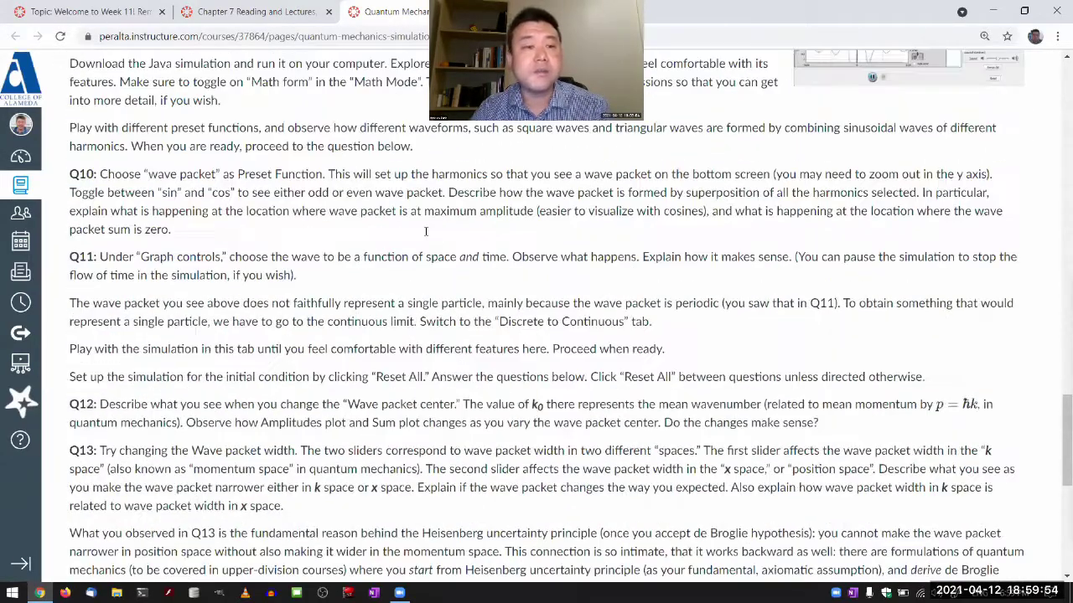
{"action": "scroll", "coordinate": [426, 232], "scroll_direction": "up", "scroll_amount": 3}
{"action": "scroll", "coordinate": [425, 235], "scroll_direction": "down", "scroll_amount": 3}
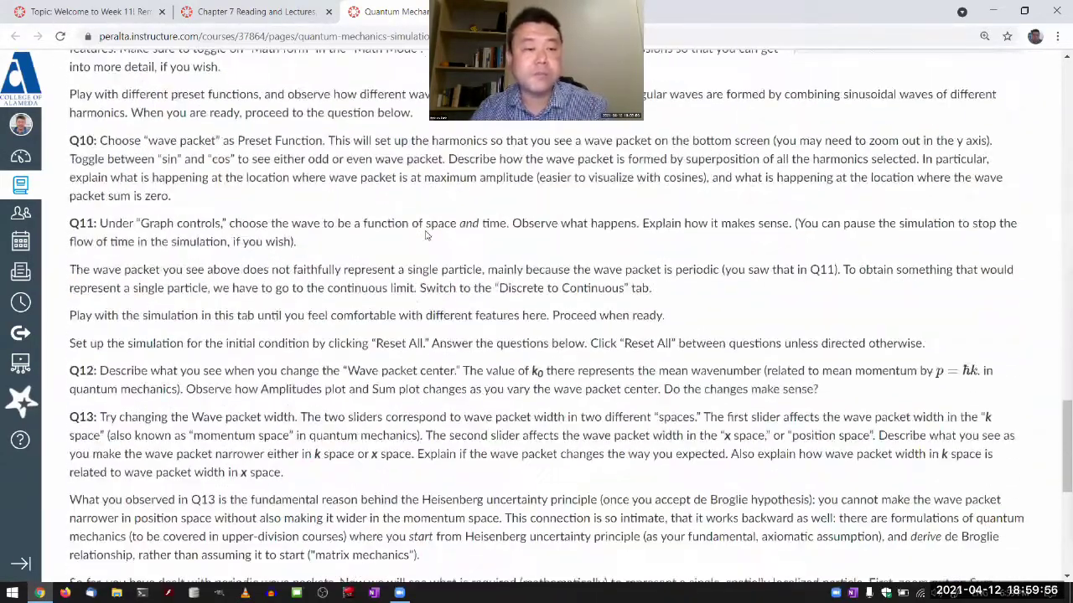
{"action": "scroll", "coordinate": [425, 236], "scroll_direction": "down", "scroll_amount": 5}
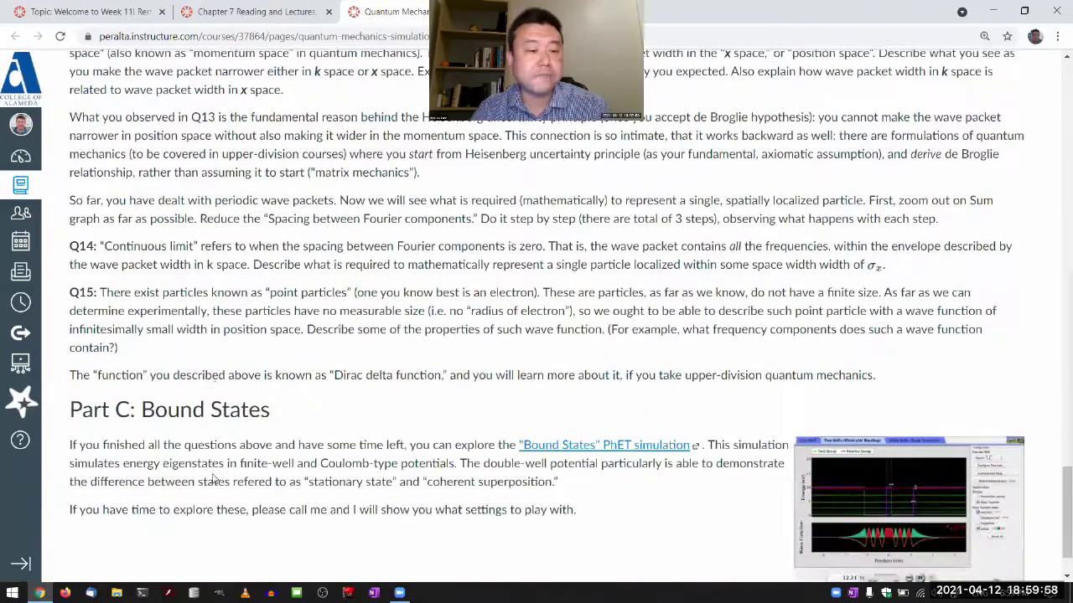